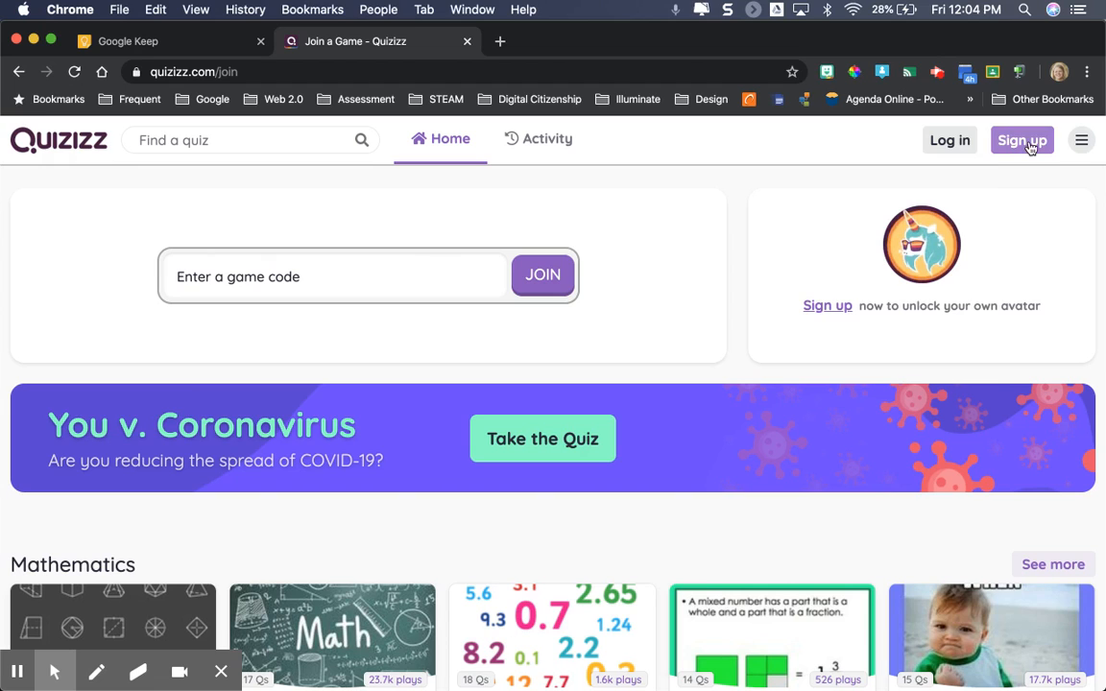
Log in to Quizizz with the trainer's Google account and open the teacher dashboard
left_click(1025, 142)
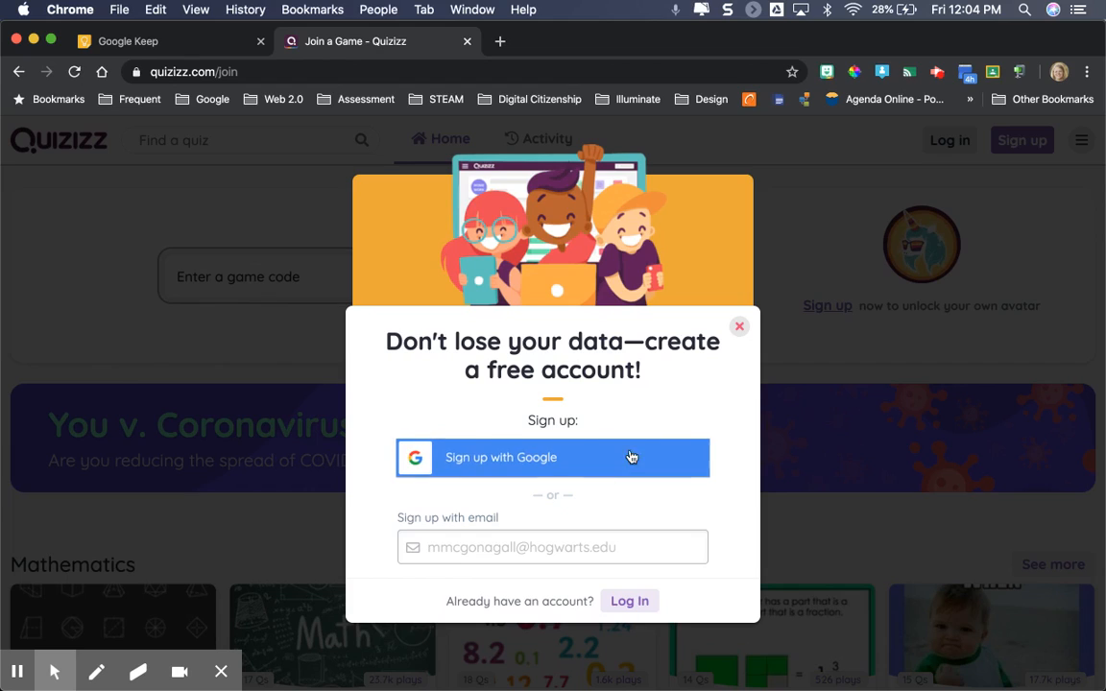
left_click(741, 329)
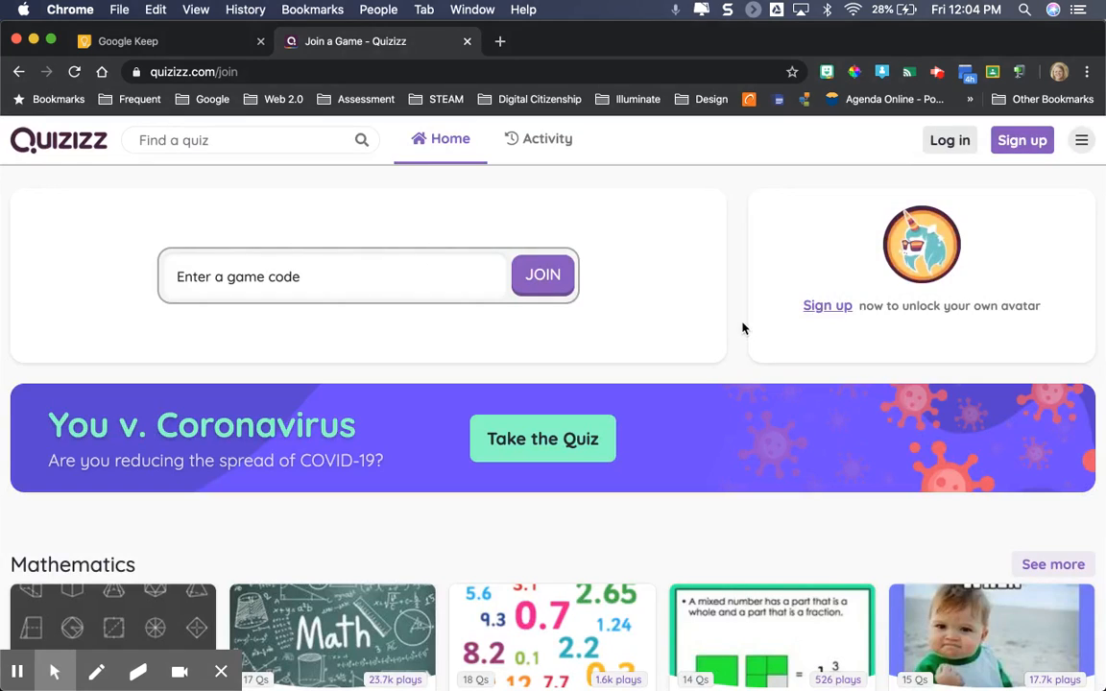
left_click(950, 143)
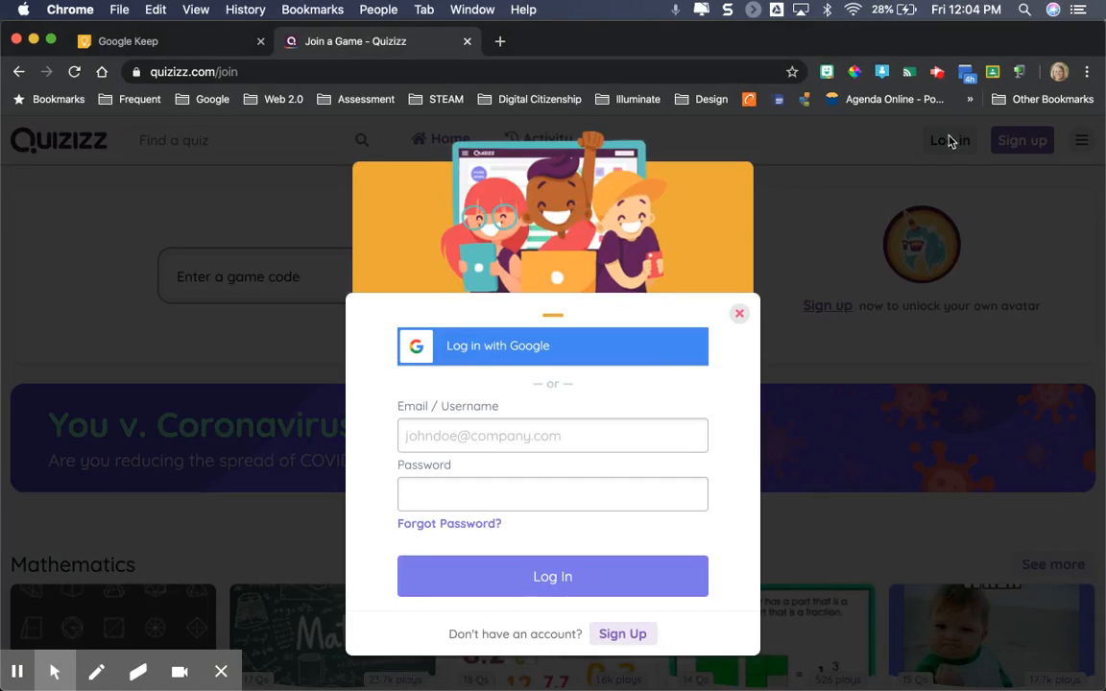
left_click(561, 349)
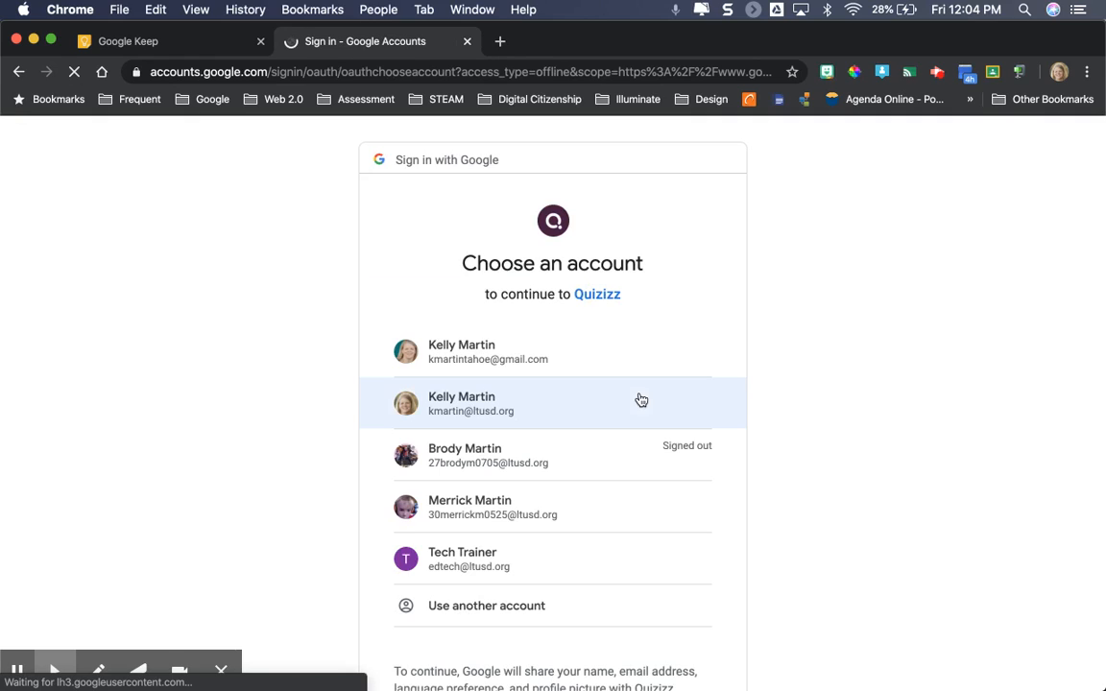
left_click(544, 572)
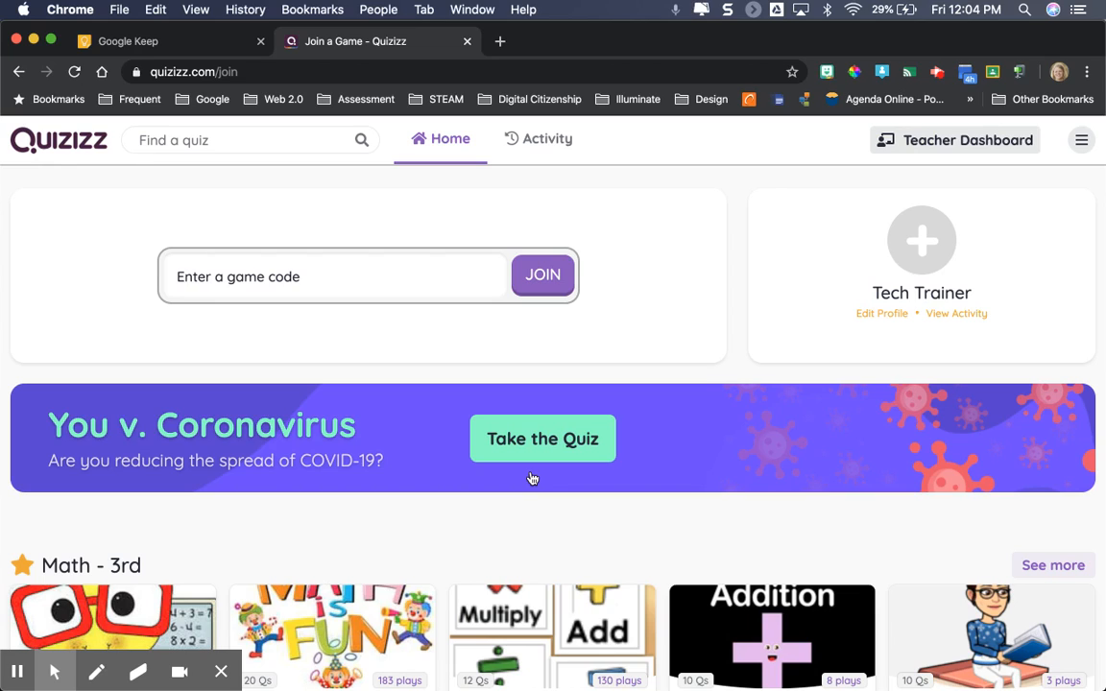
left_click(967, 141)
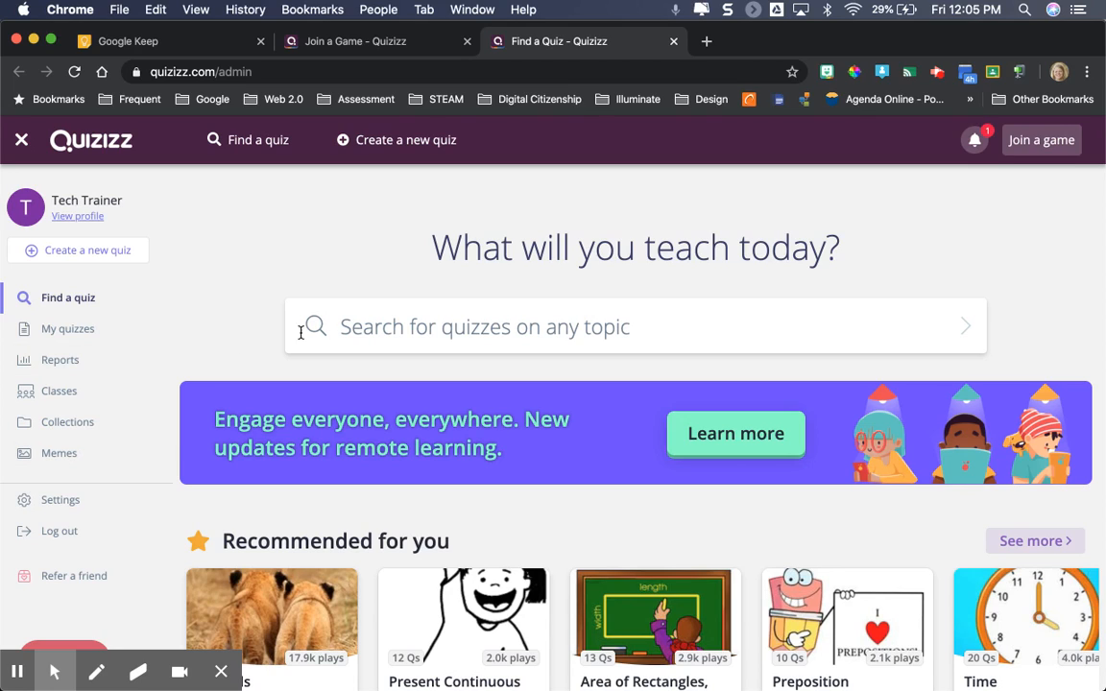
Search for quizzes on "number talk" and filter the results to the Elementary grade level
left_click(394, 333)
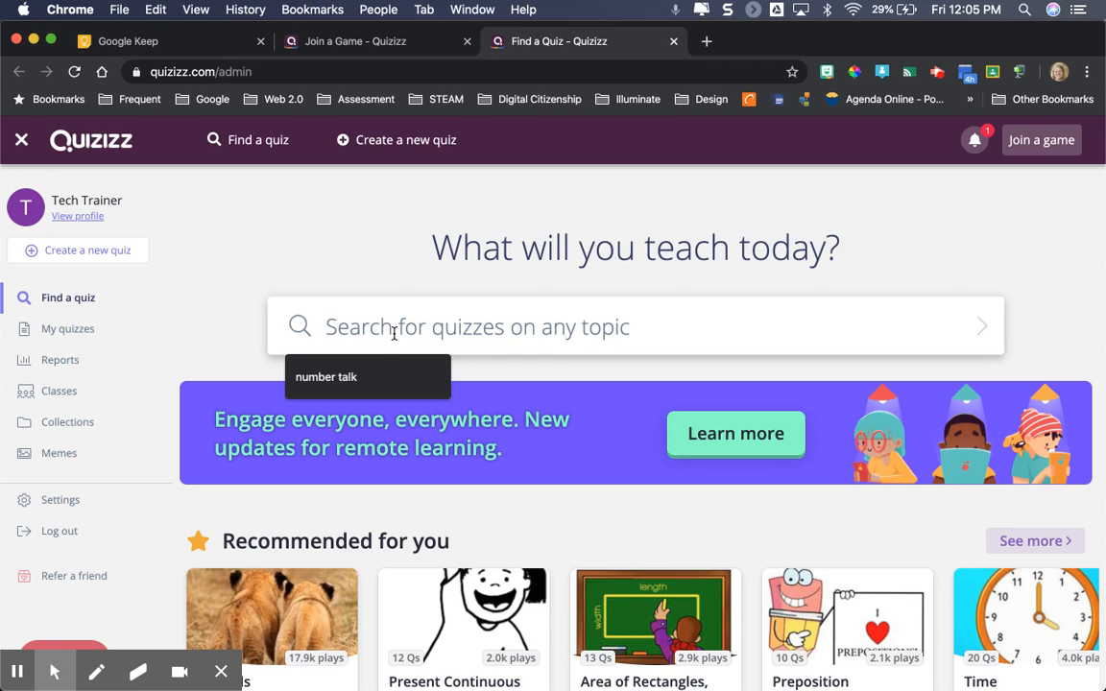
left_click(366, 378)
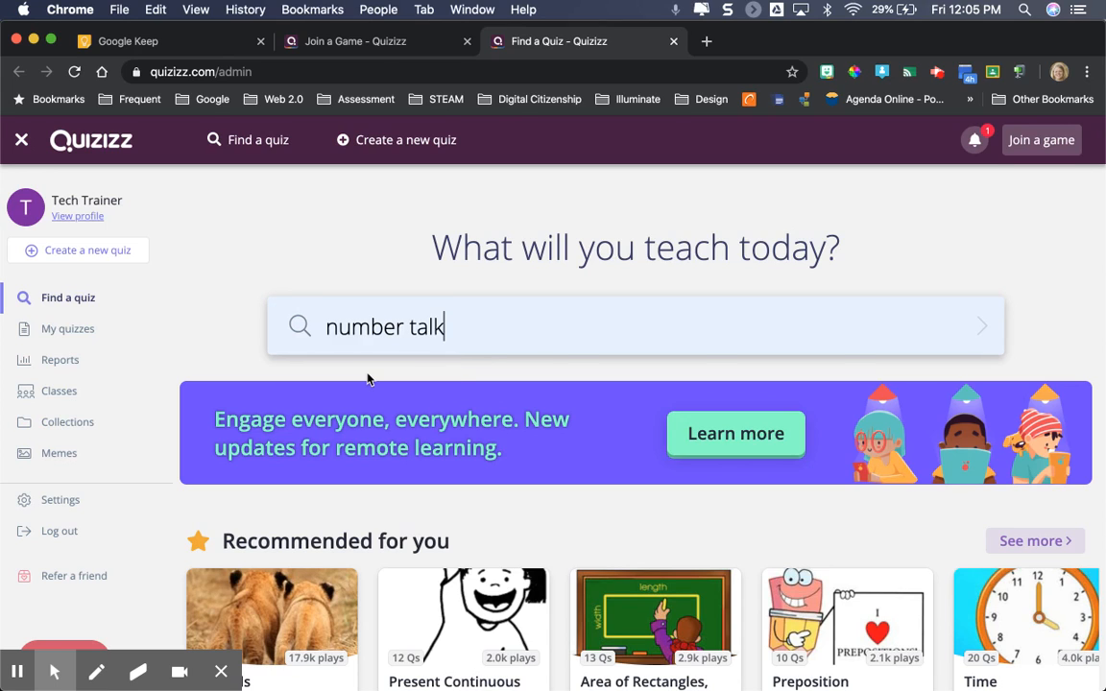
key("Return")
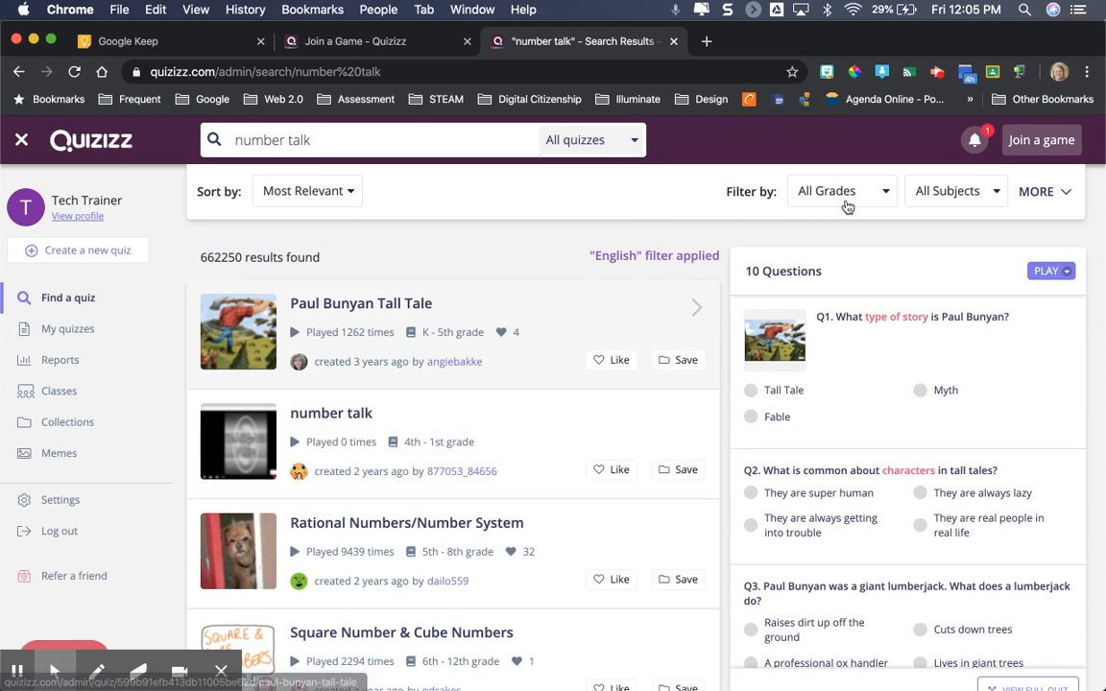
left_click(888, 192)
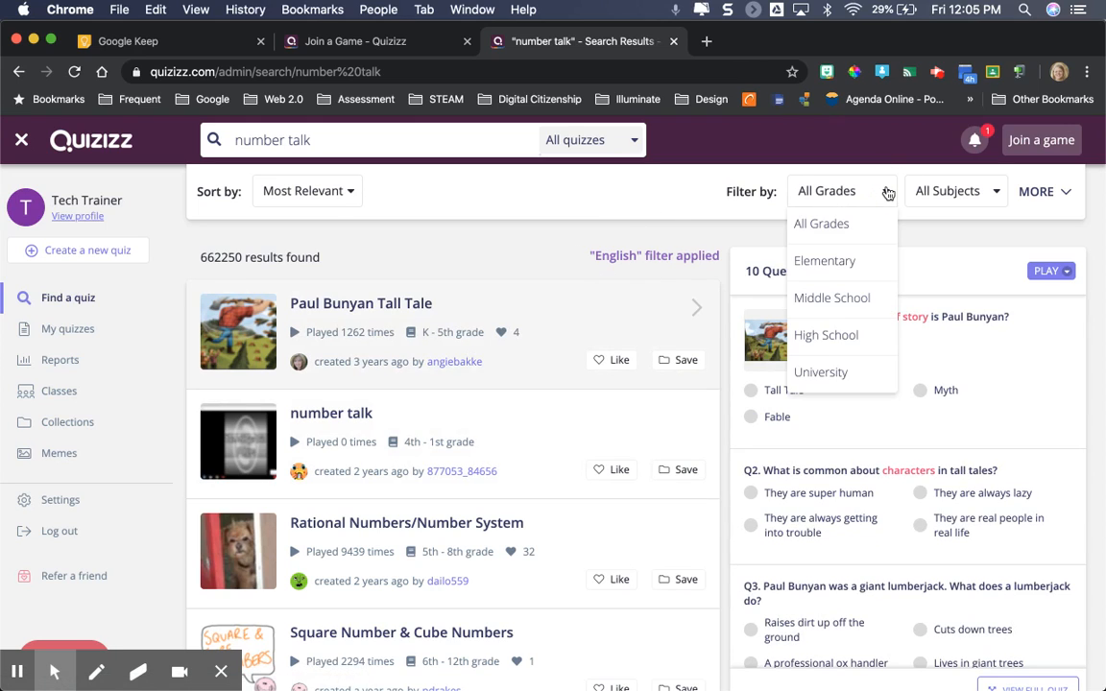
left_click(839, 265)
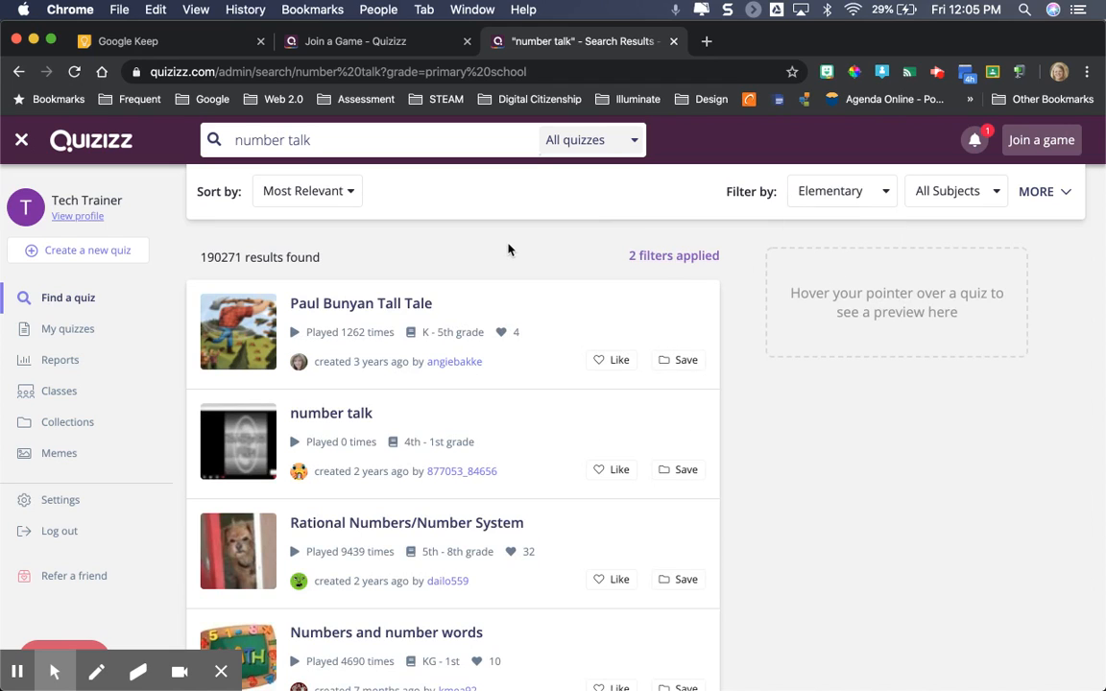
Look through the search results and preview the questions of the "Numbers and number words" quiz
scroll(510, 248, "down", 2)
scroll(510, 250, "down", 2)
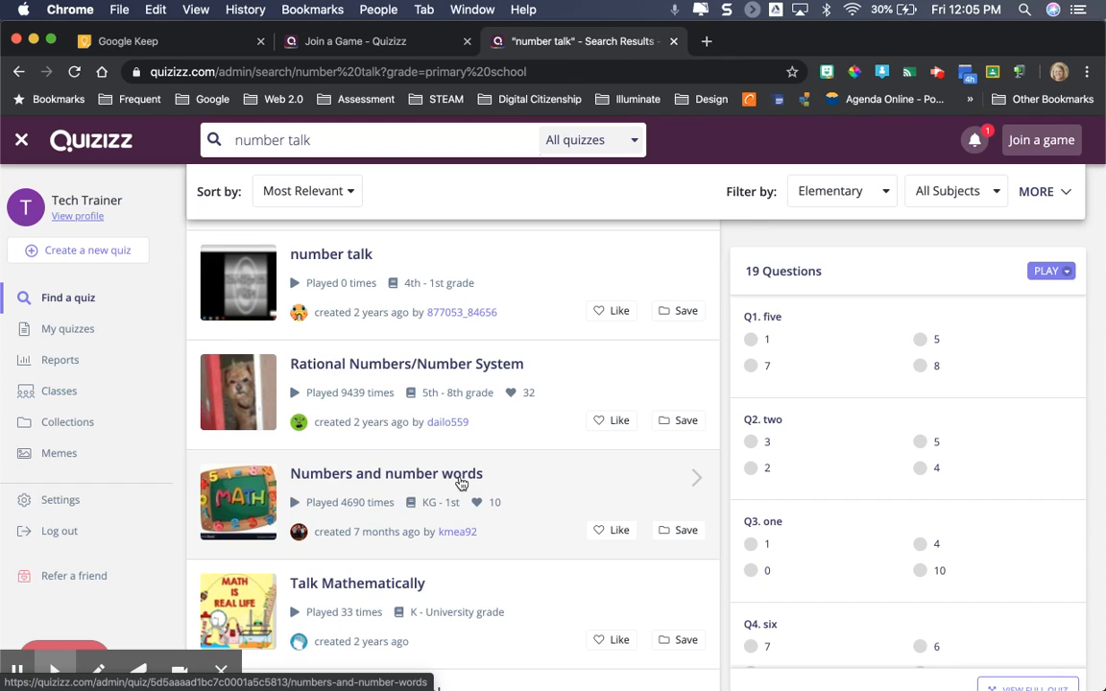
left_click(553, 371)
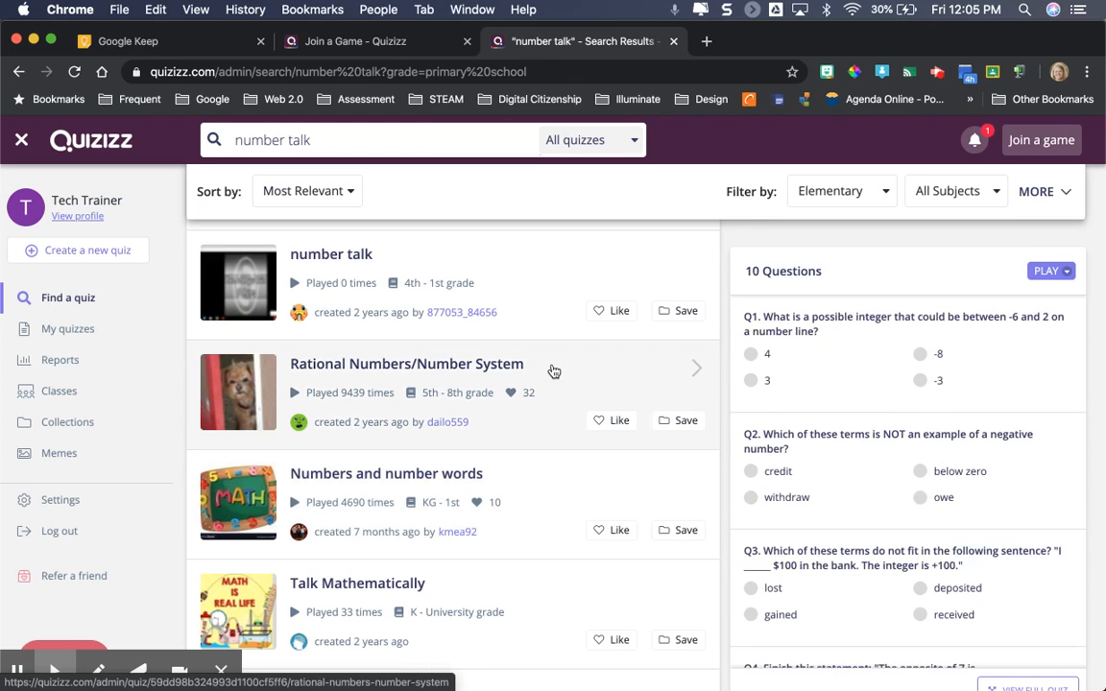
left_click(537, 479)
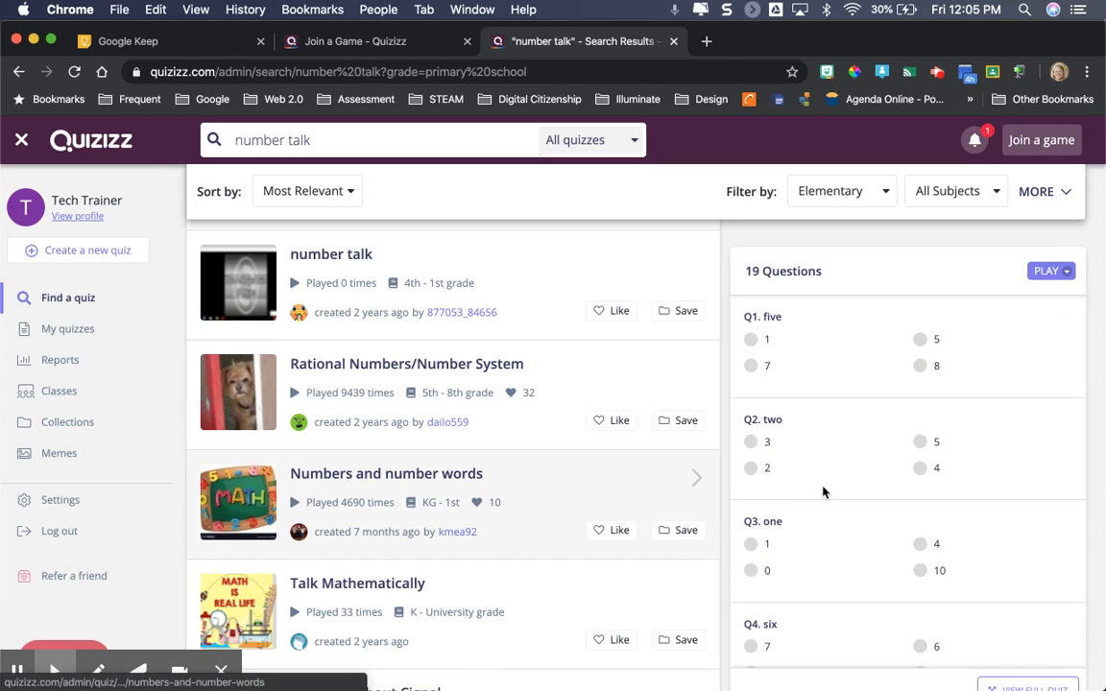
scroll(822, 492, "down", 10)
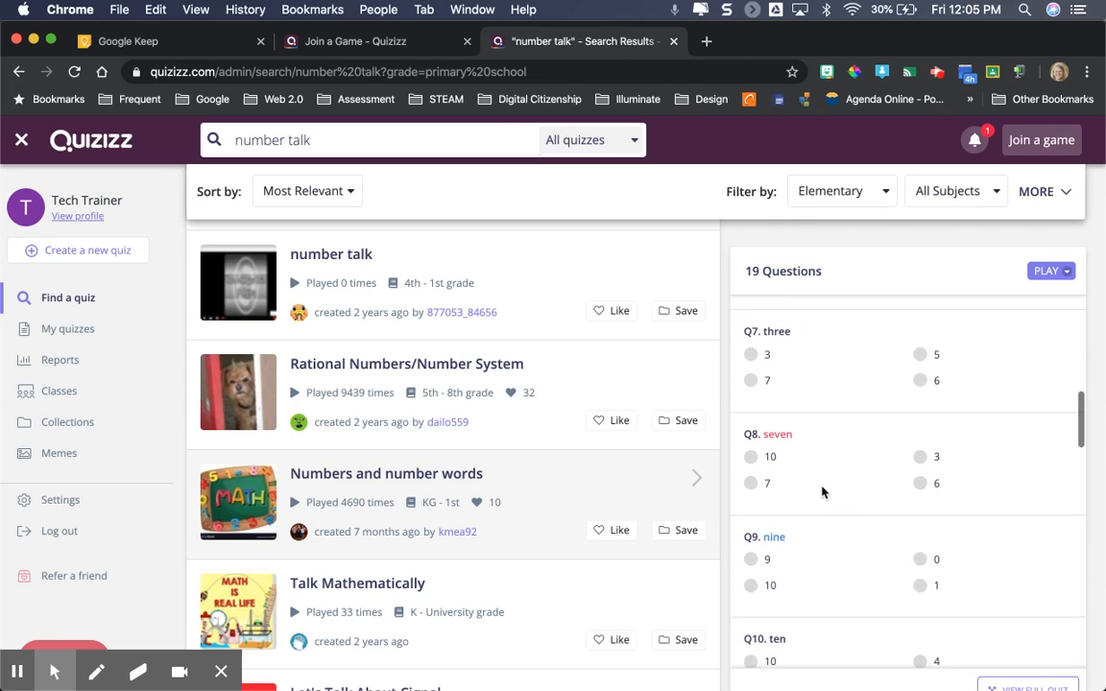
scroll(822, 492, "down", 10)
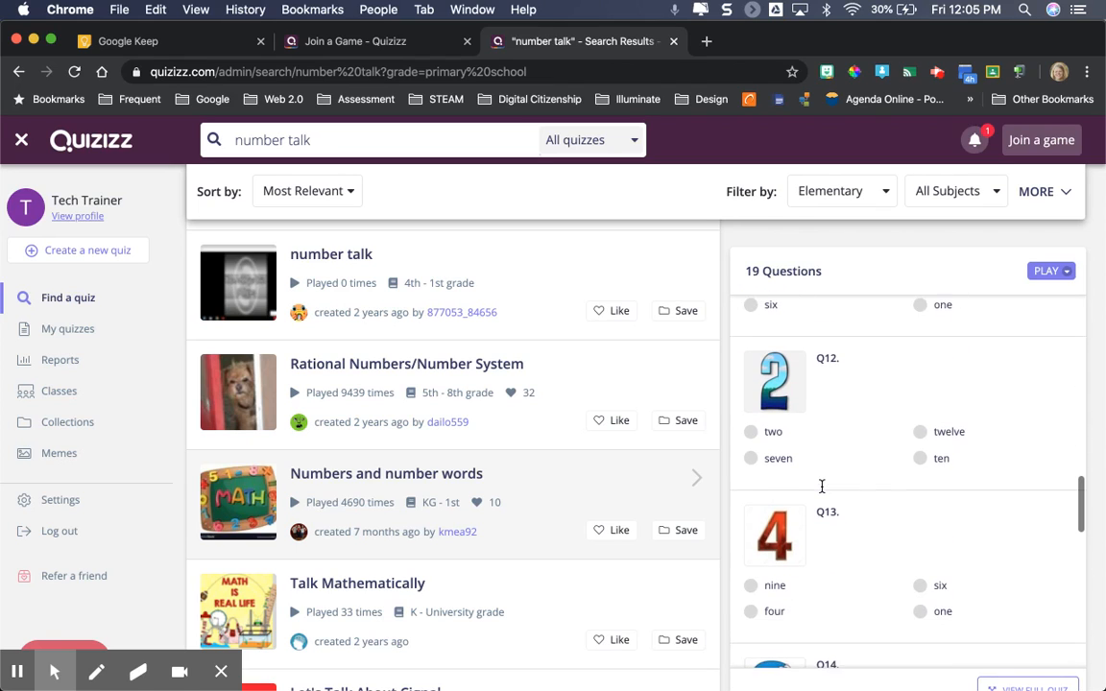
scroll(822, 491, "down", 6)
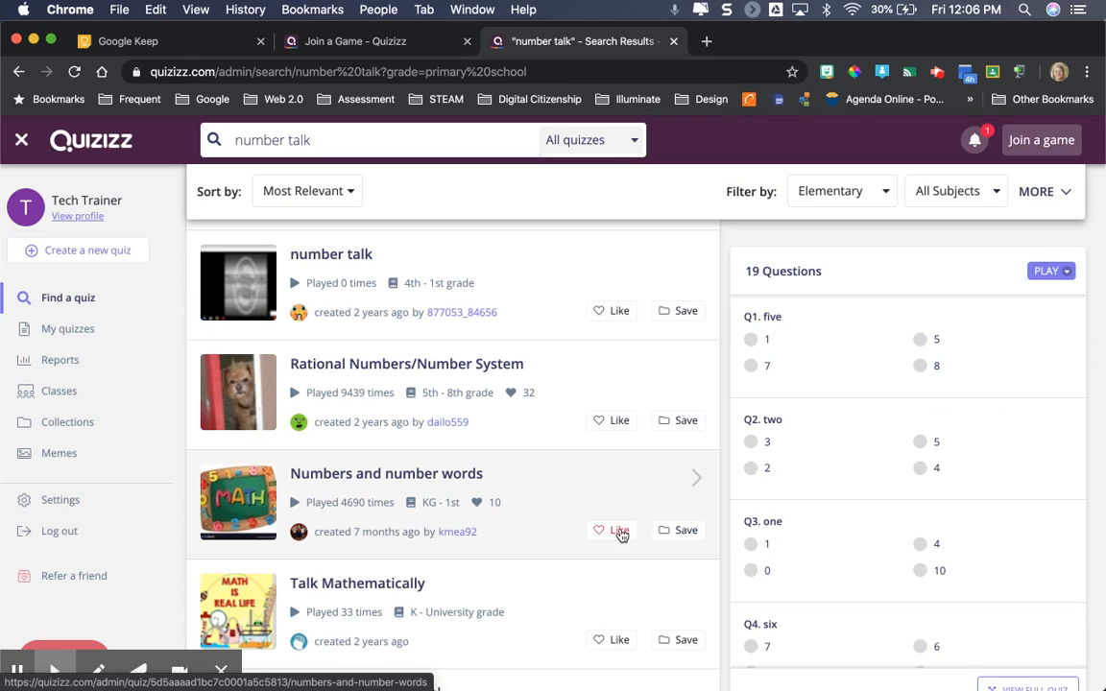
Like the "Numbers and number words" quiz and save it to the Math collection
left_click(620, 533)
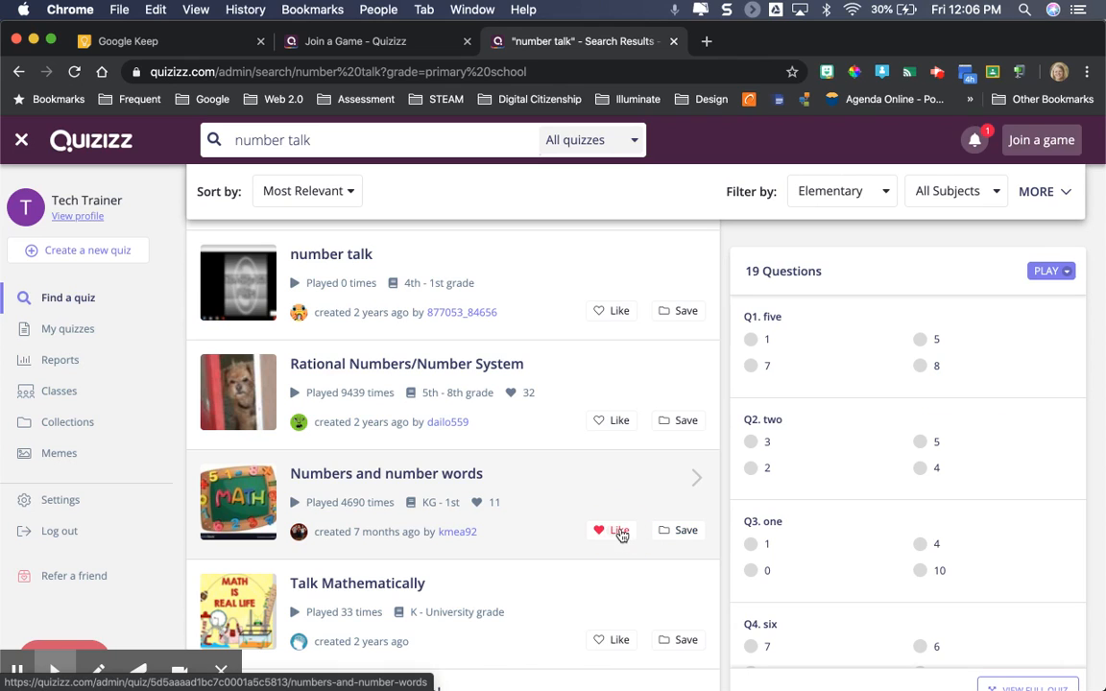
left_click(674, 533)
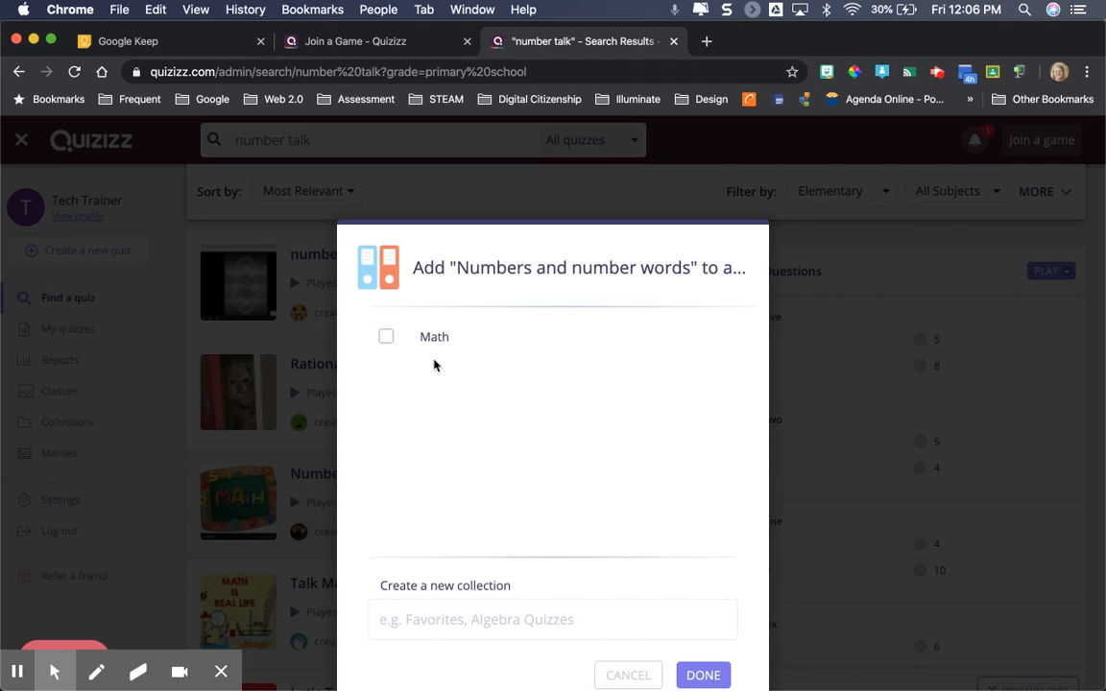
left_click(386, 338)
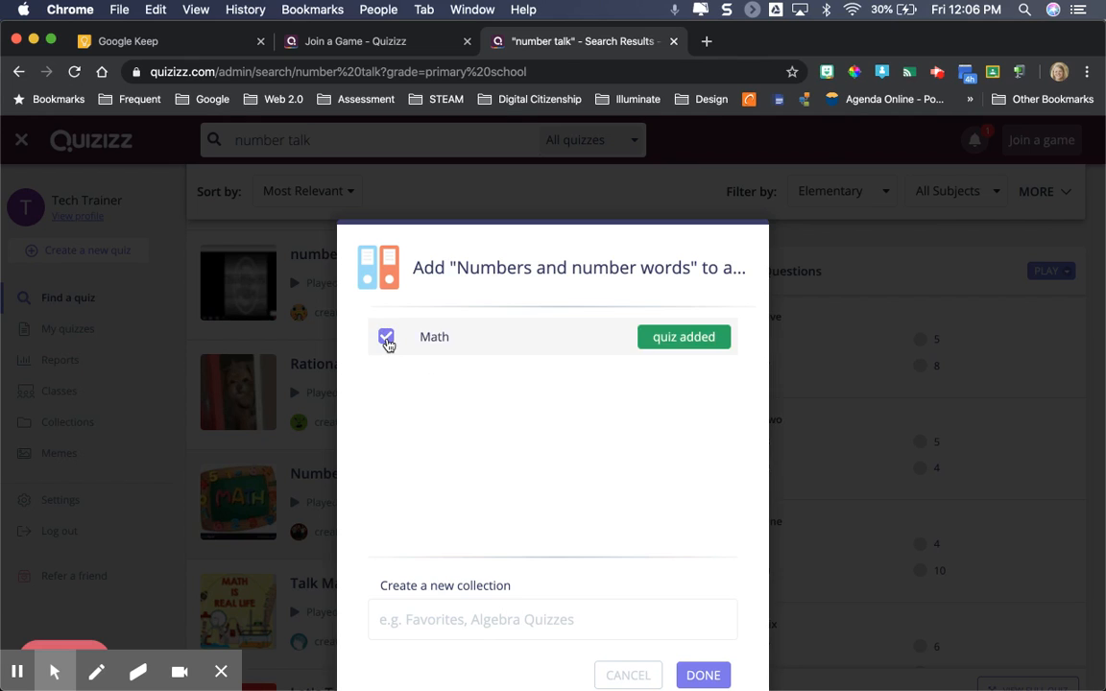
left_click(703, 675)
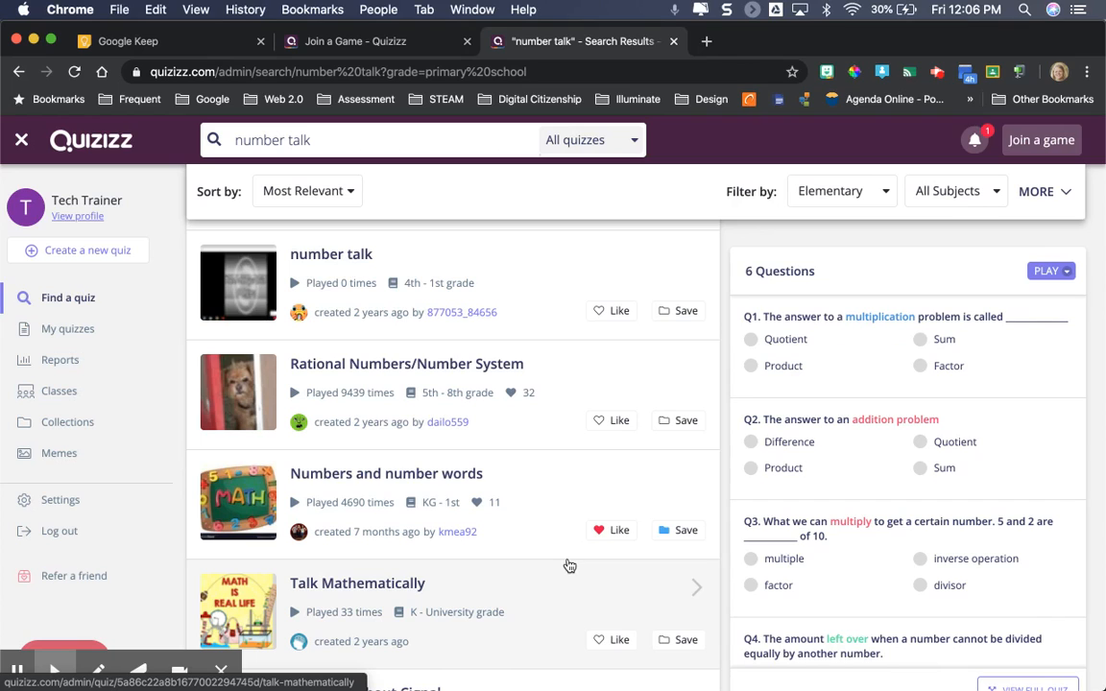
Host a live game of the "Numbers and number words" quiz, and end it from the waiting screen
scroll(556, 470, "up", 3)
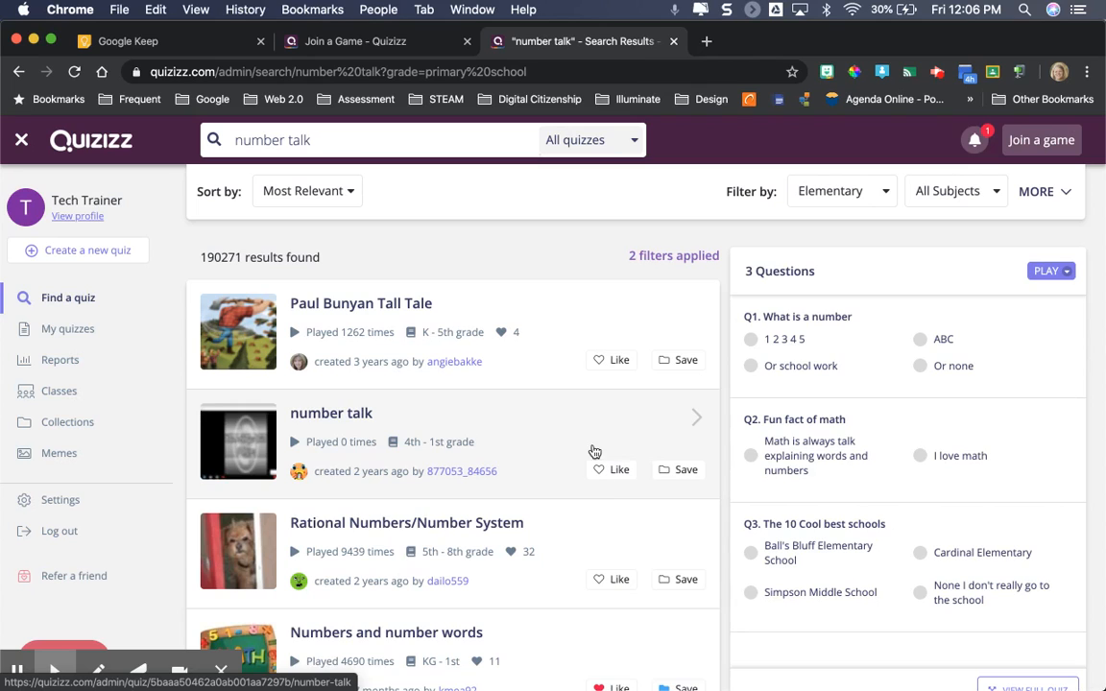
scroll(587, 510, "down", 4)
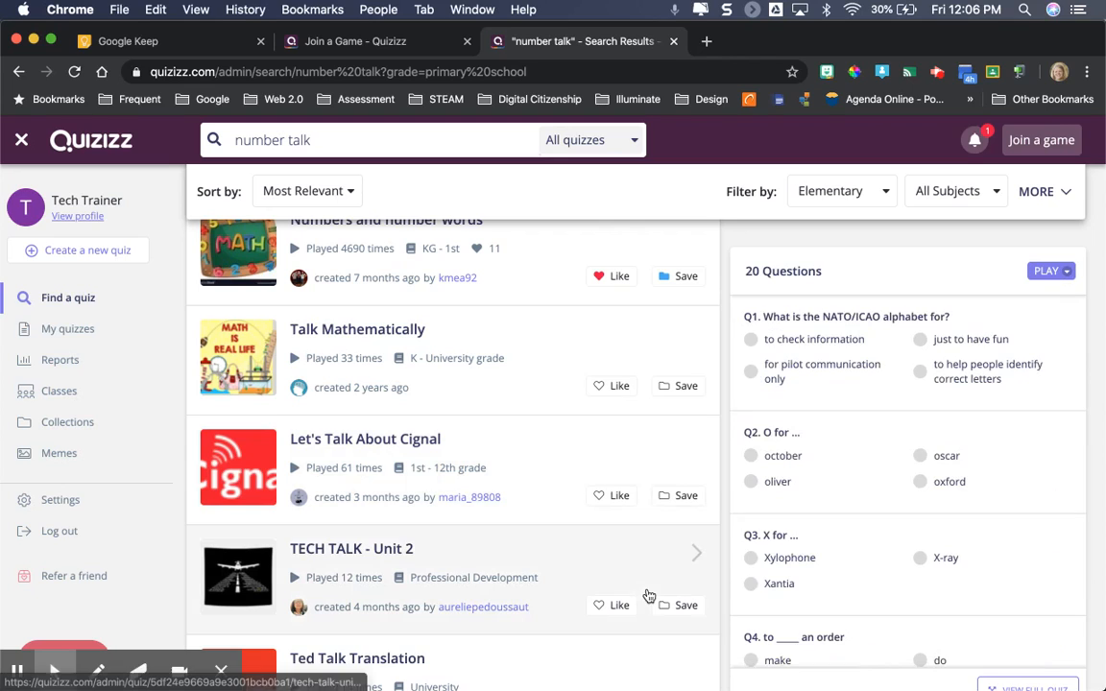
scroll(560, 575, "up", 3)
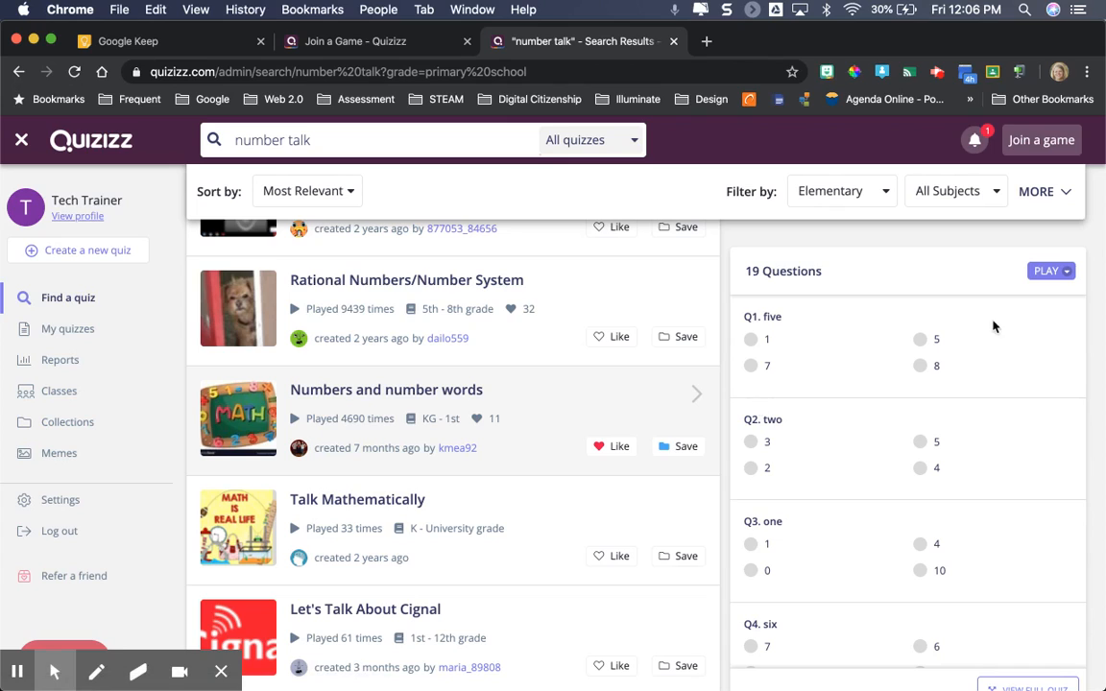
left_click(1064, 272)
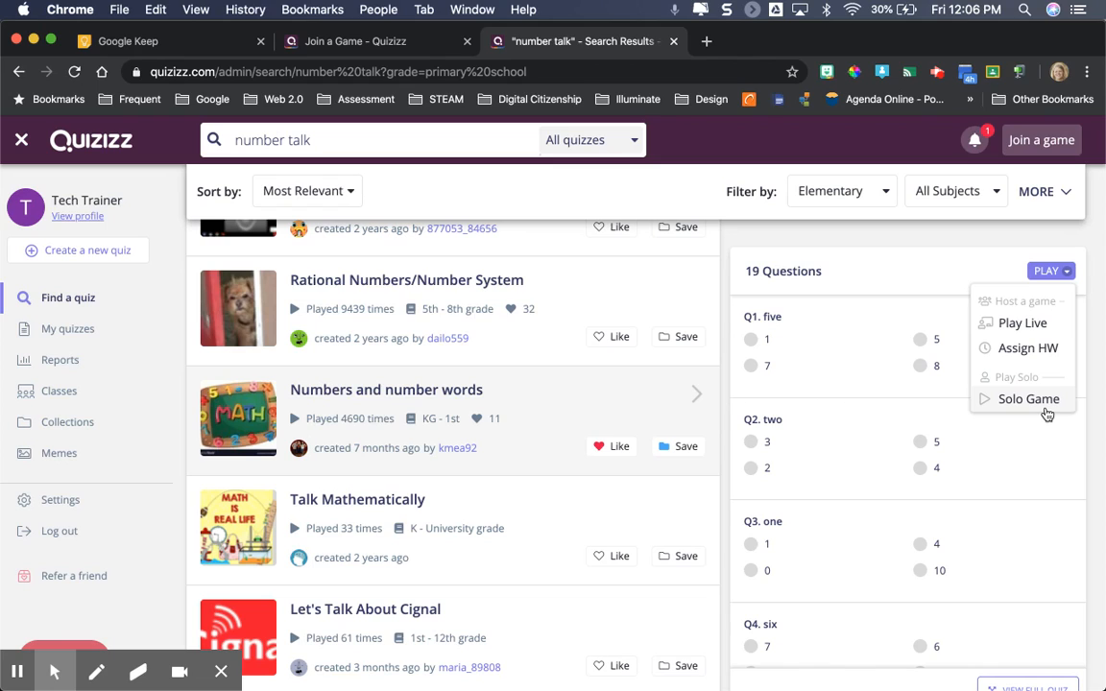
left_click(1057, 327)
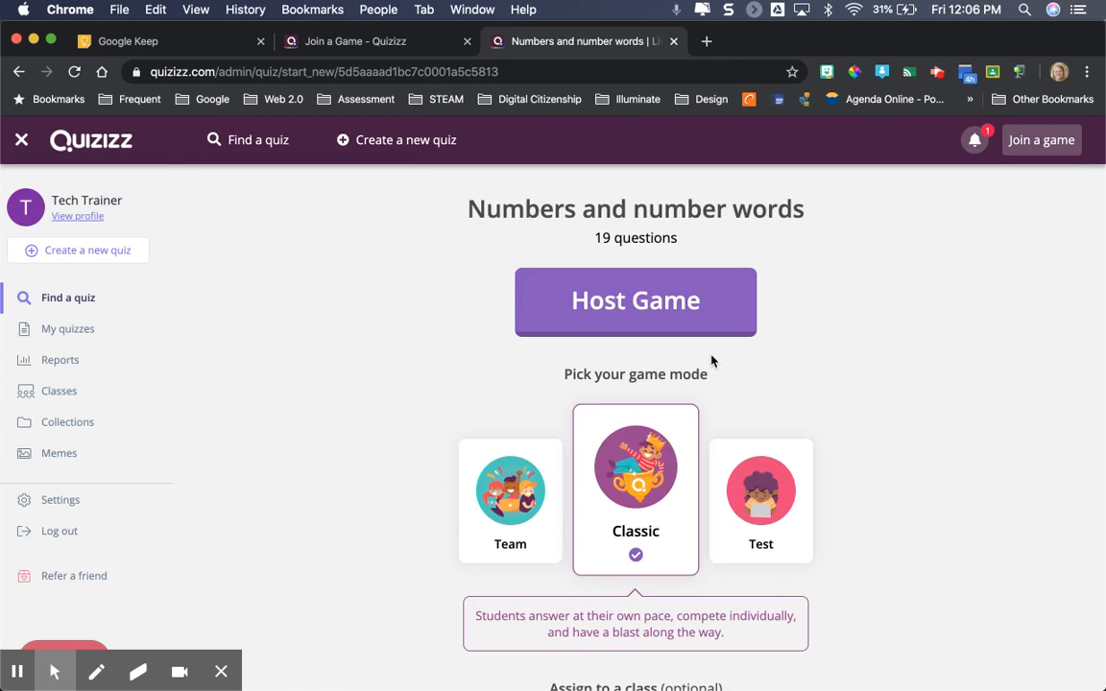
left_click(625, 320)
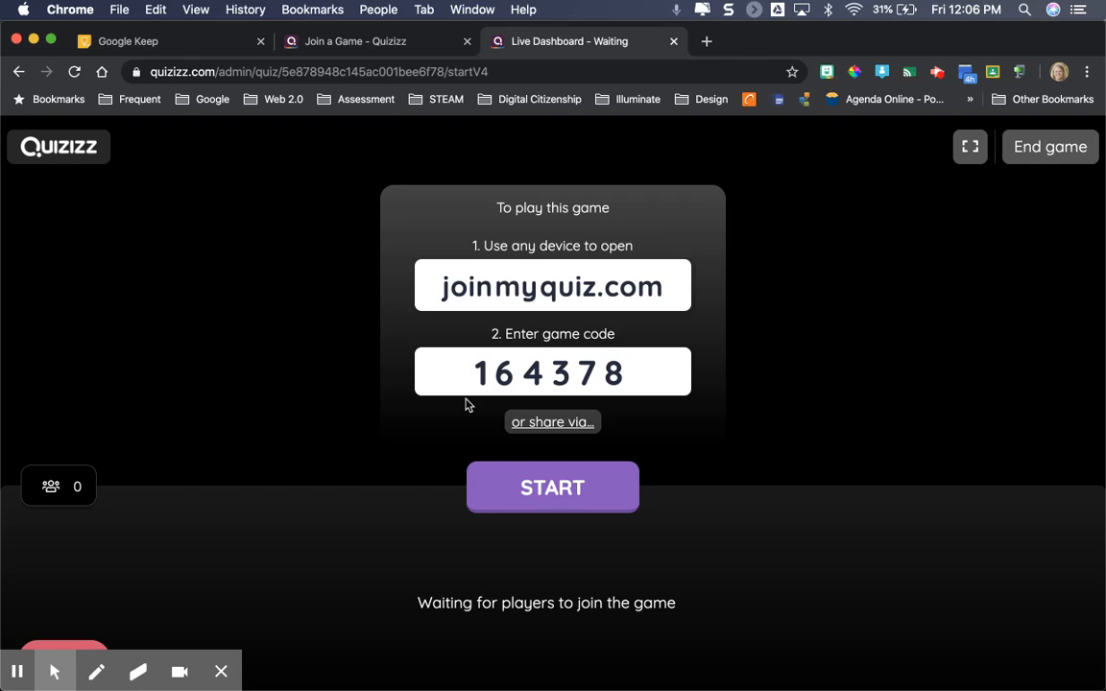
left_click(1072, 147)
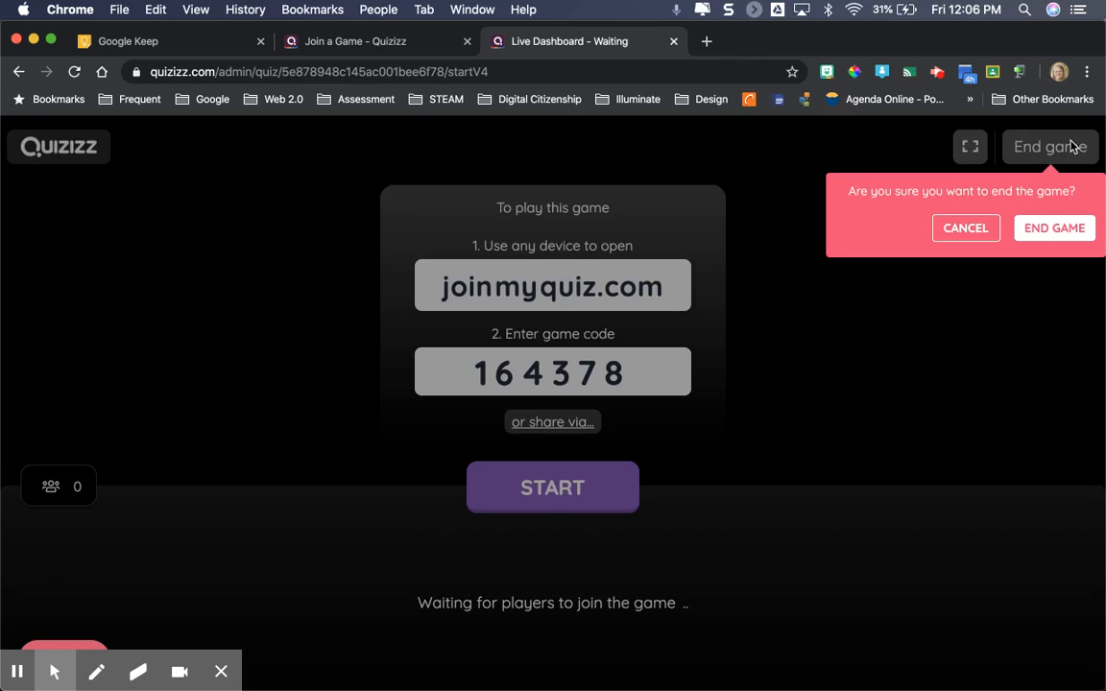
left_click(1064, 226)
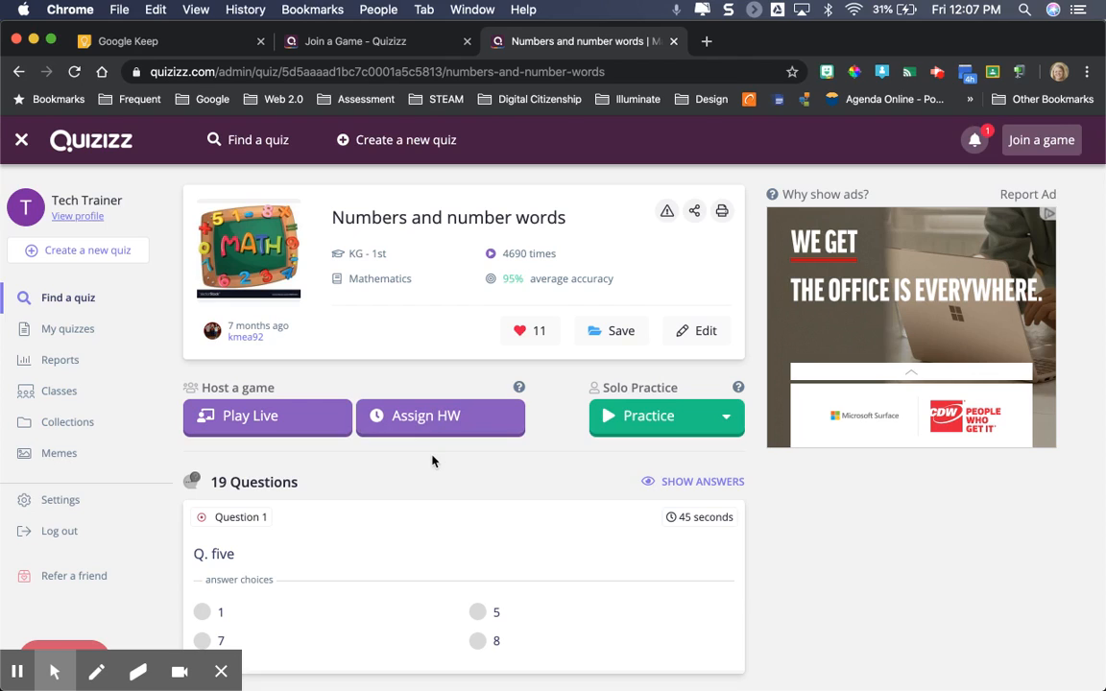
Update the imported Google classes and display the student list of Classroom Training 2019-20
left_click(59, 392)
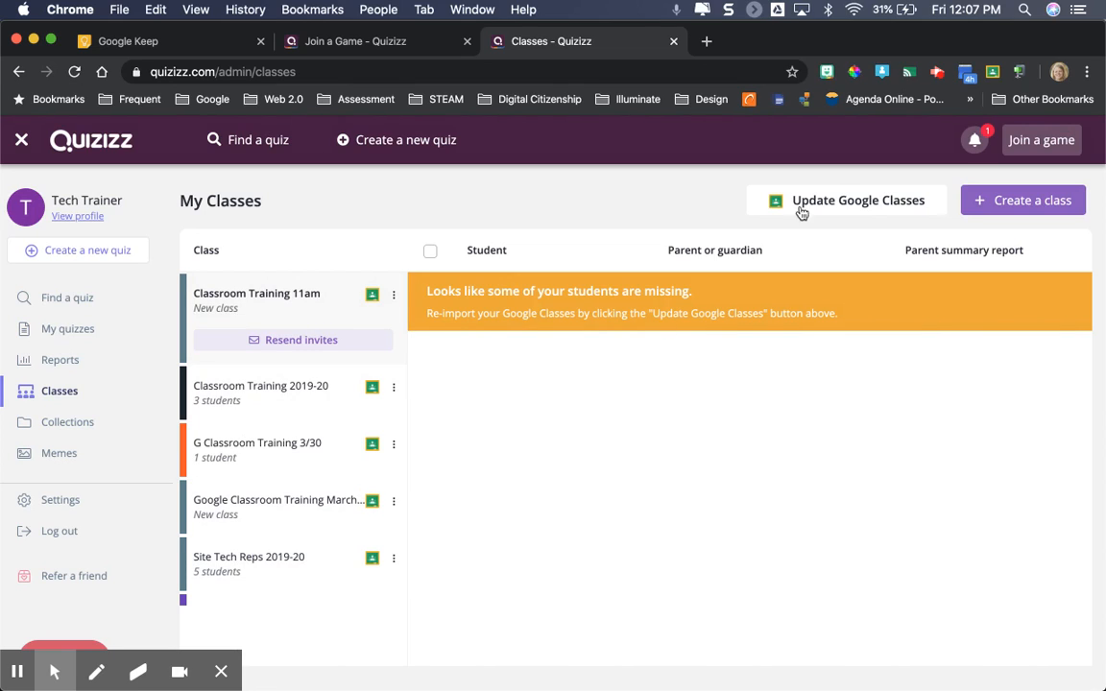
left_click(871, 211)
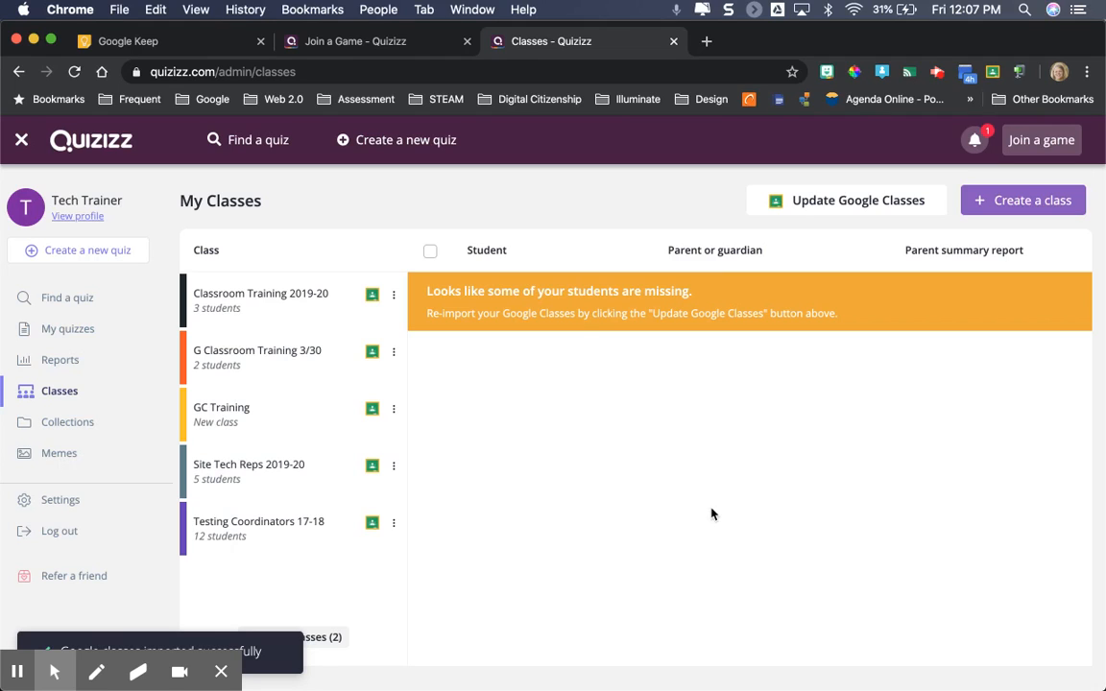
left_click(309, 309)
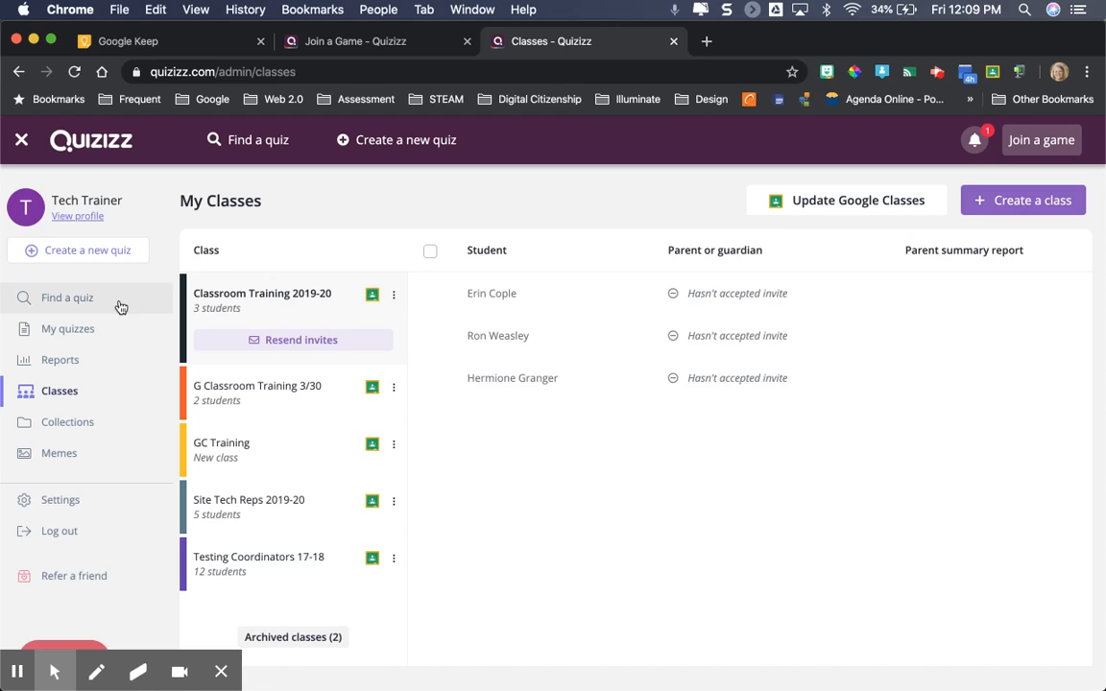
Open the homework assignment setup for the "Numbers and number words" quiz from the Math collection
left_click(74, 427)
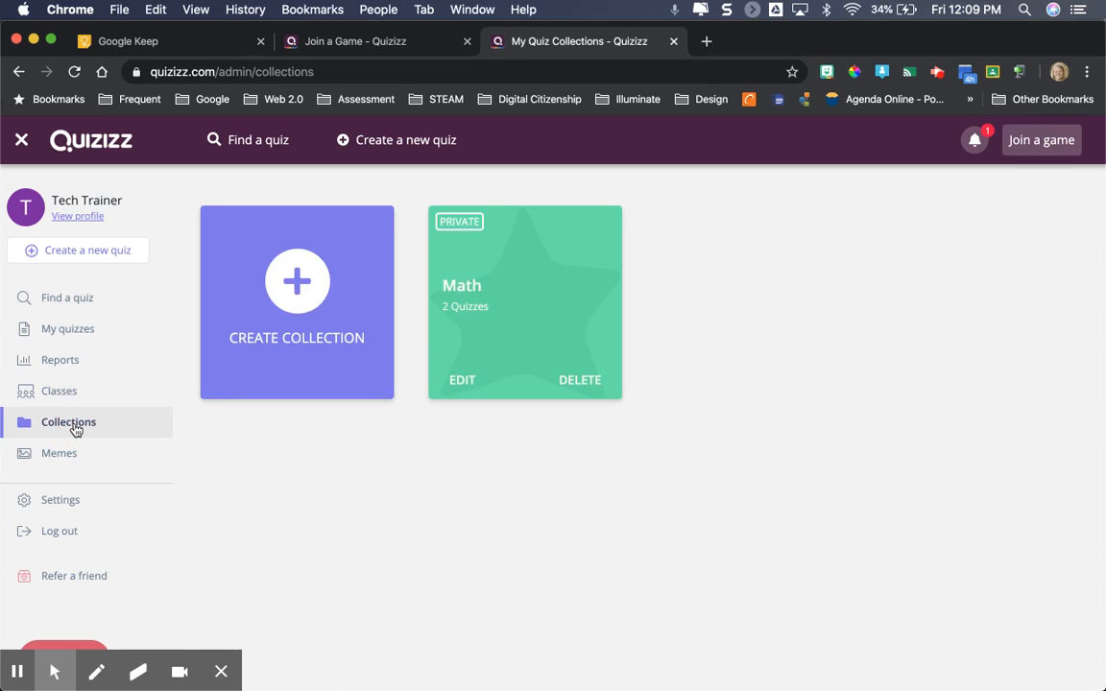
left_click(518, 276)
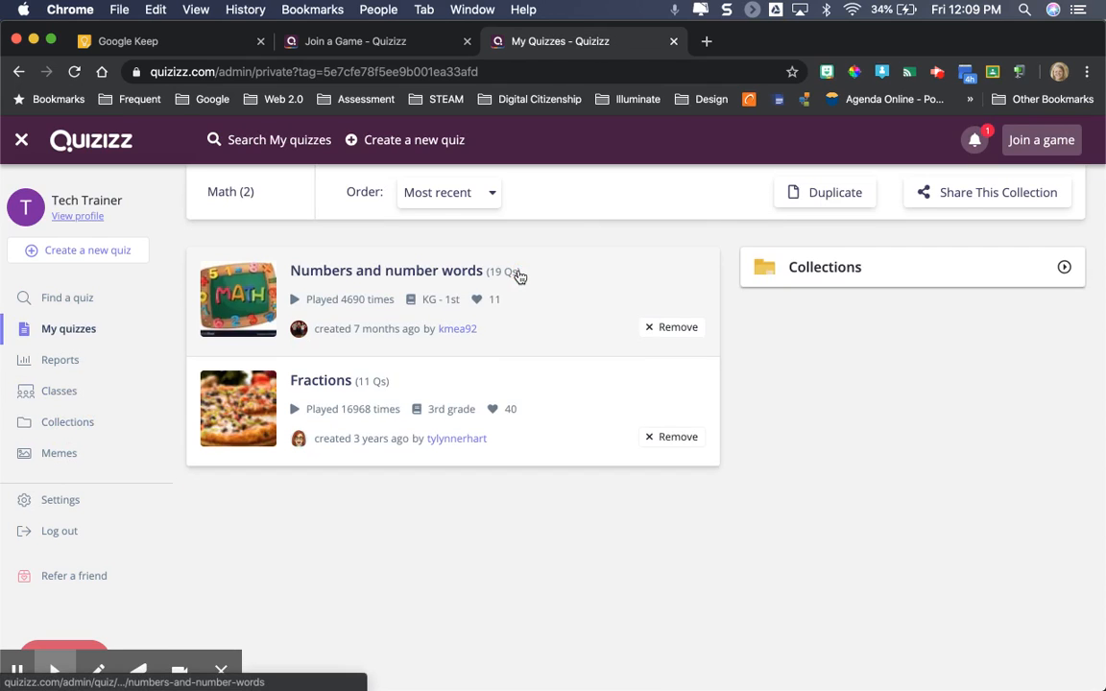
left_click(556, 300)
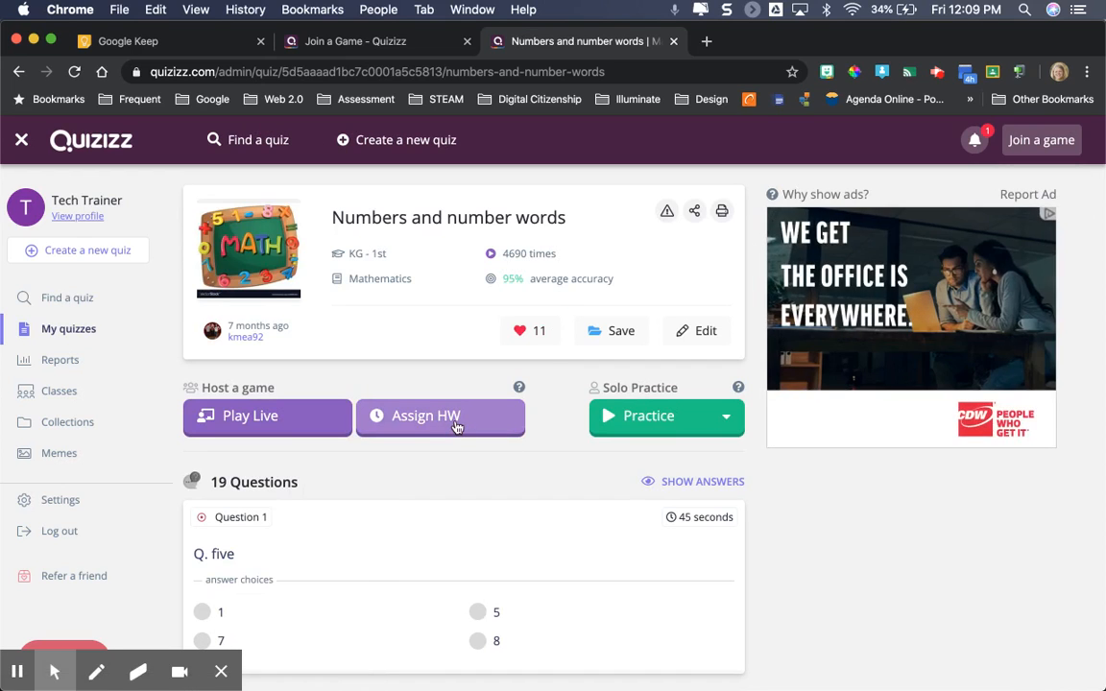
left_click(458, 423)
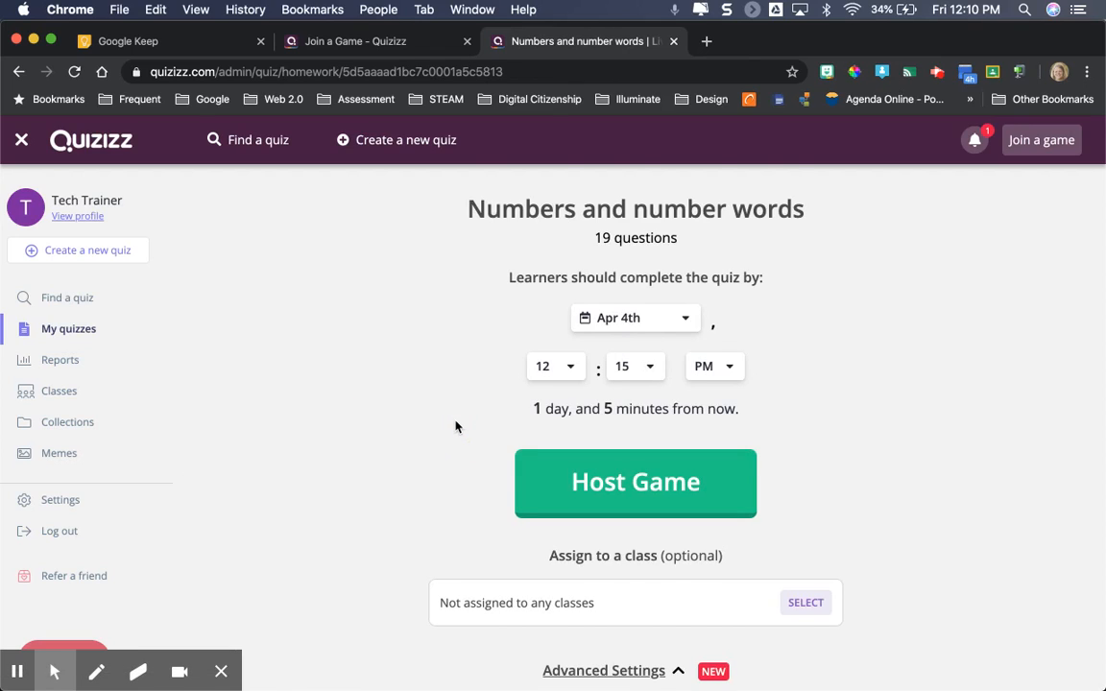
Select Classroom Training 2019-20 as the class for the homework game and title the assignment "Sample Quizizz"
scroll(457, 426, "down", 1)
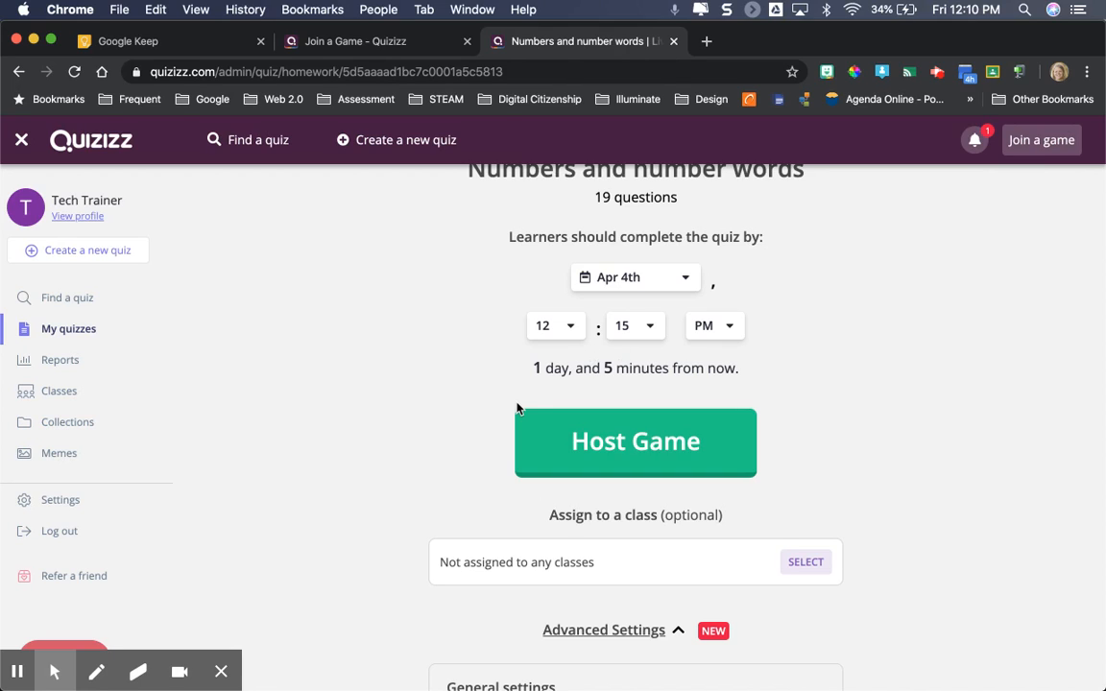
scroll(428, 474, "down", 3)
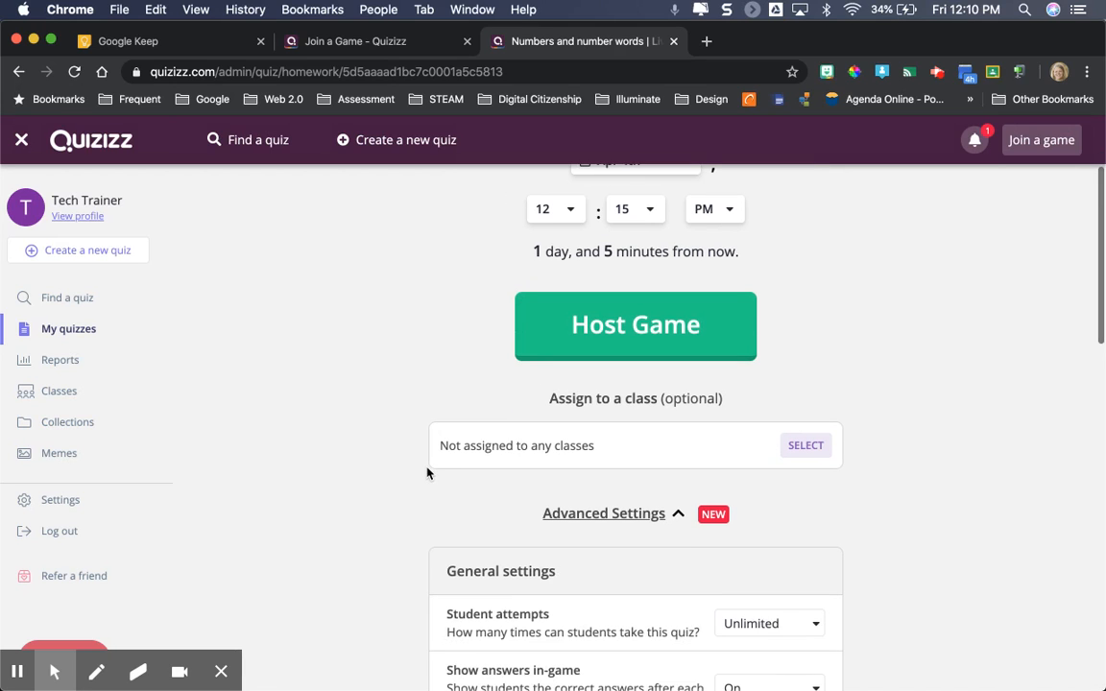
left_click(809, 448)
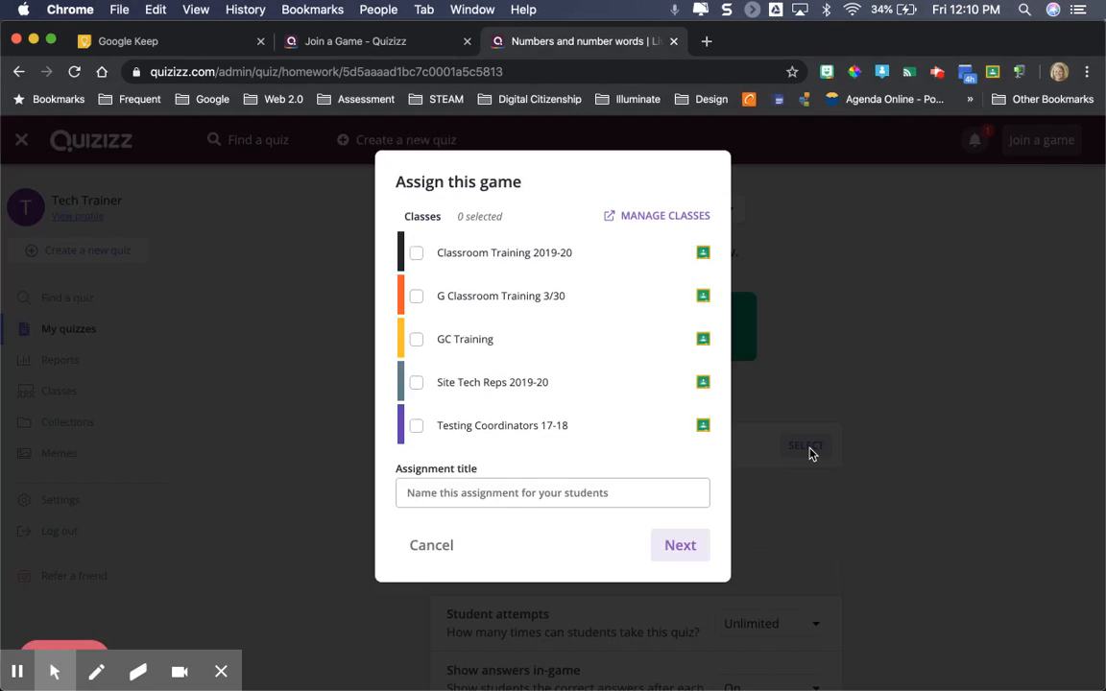
left_click(416, 256)
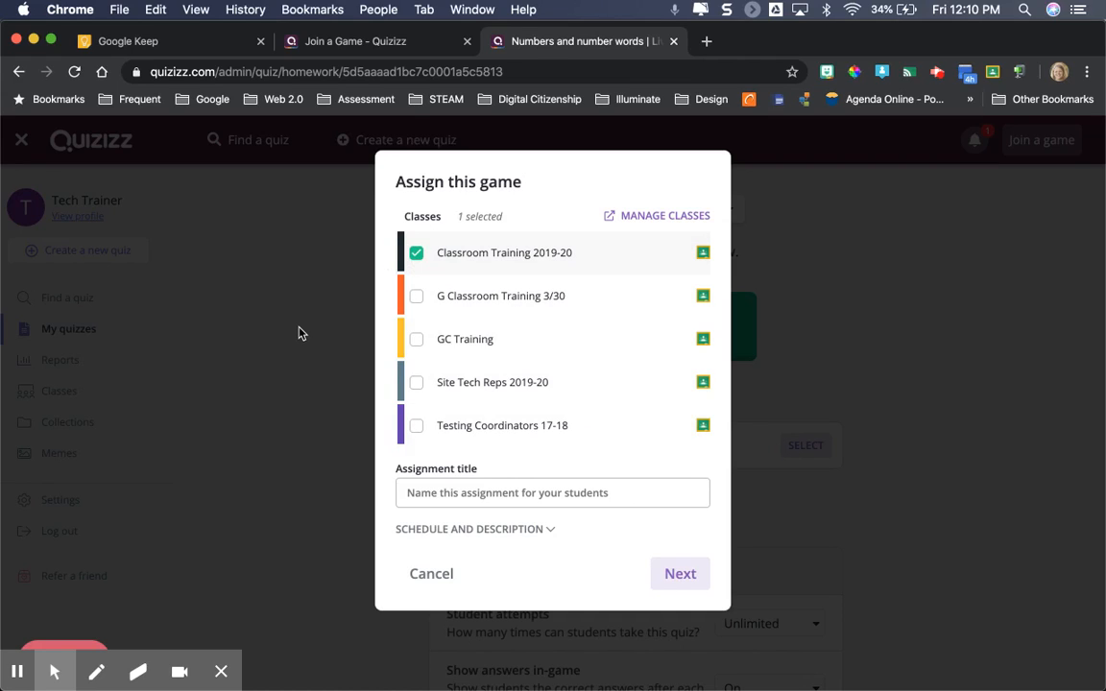
left_click(457, 491)
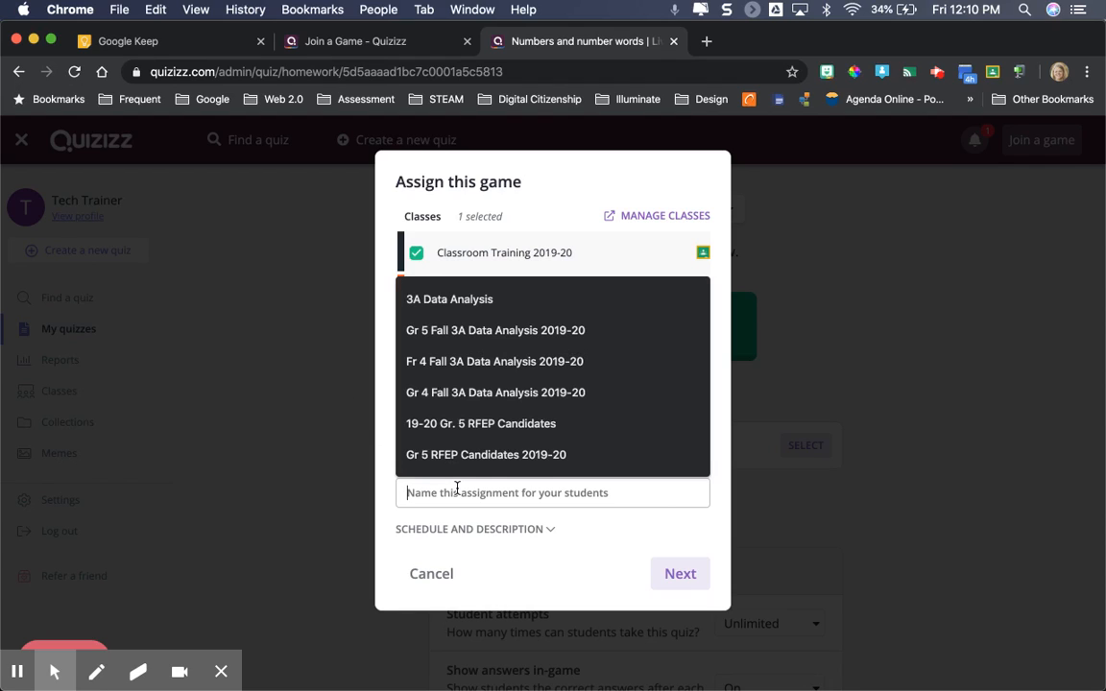
type("Sample")
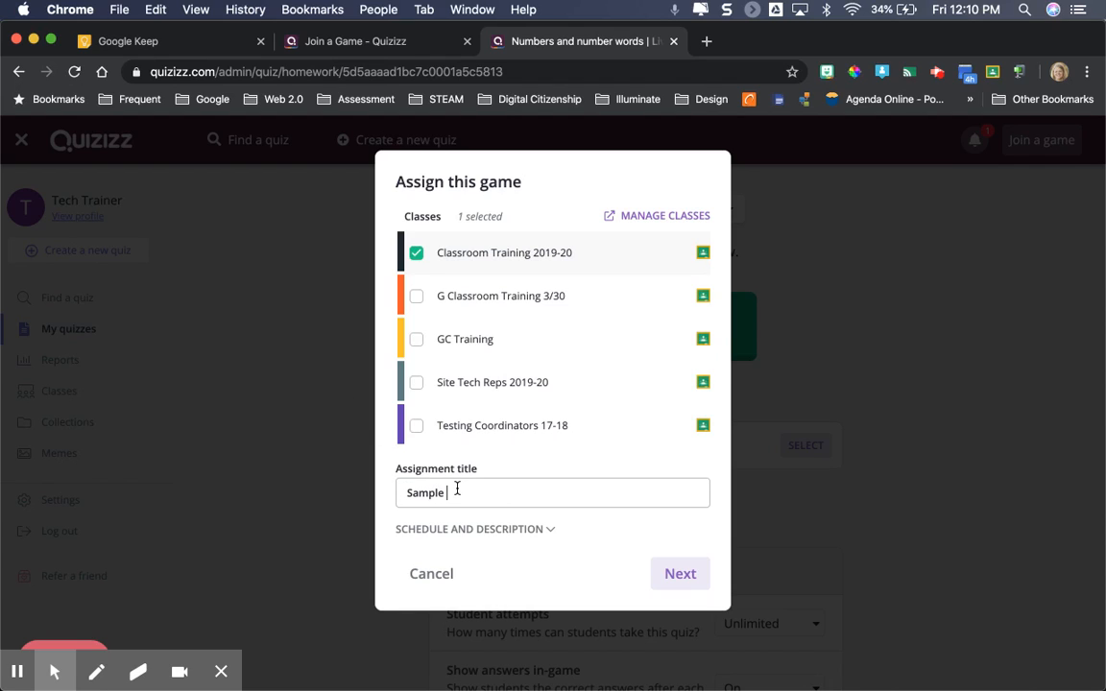
type(" Quizi")
type("izz")
Schedule the assignment to start on Apr 3rd at 1:00 PM and confirm the class assignment details
left_click(519, 531)
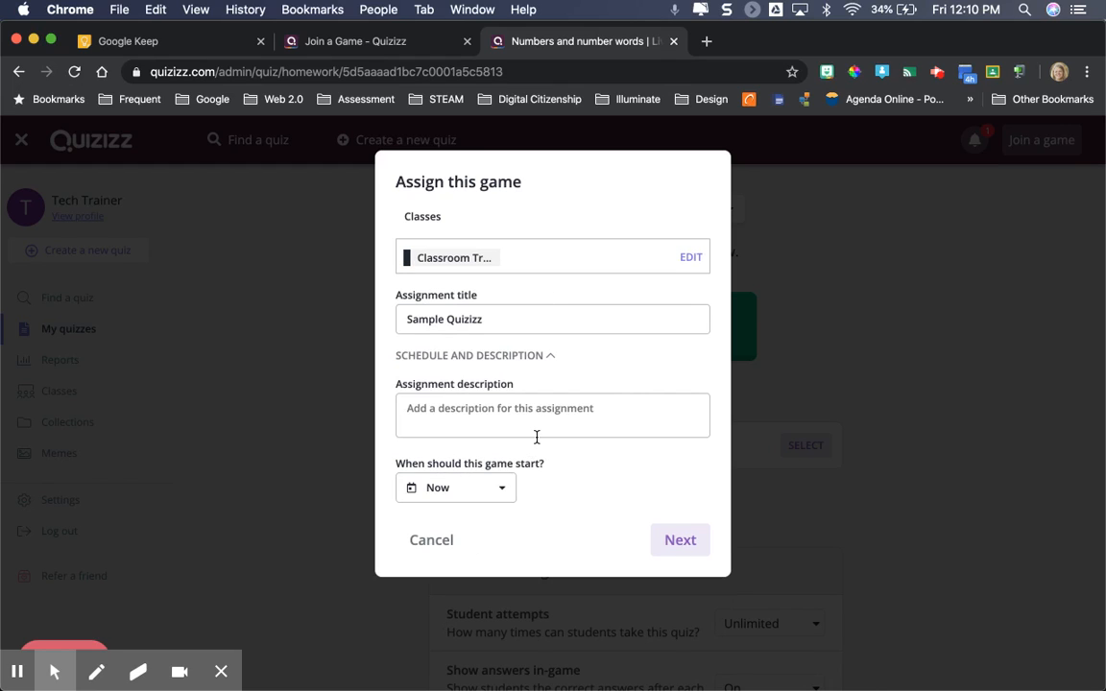
left_click(518, 357)
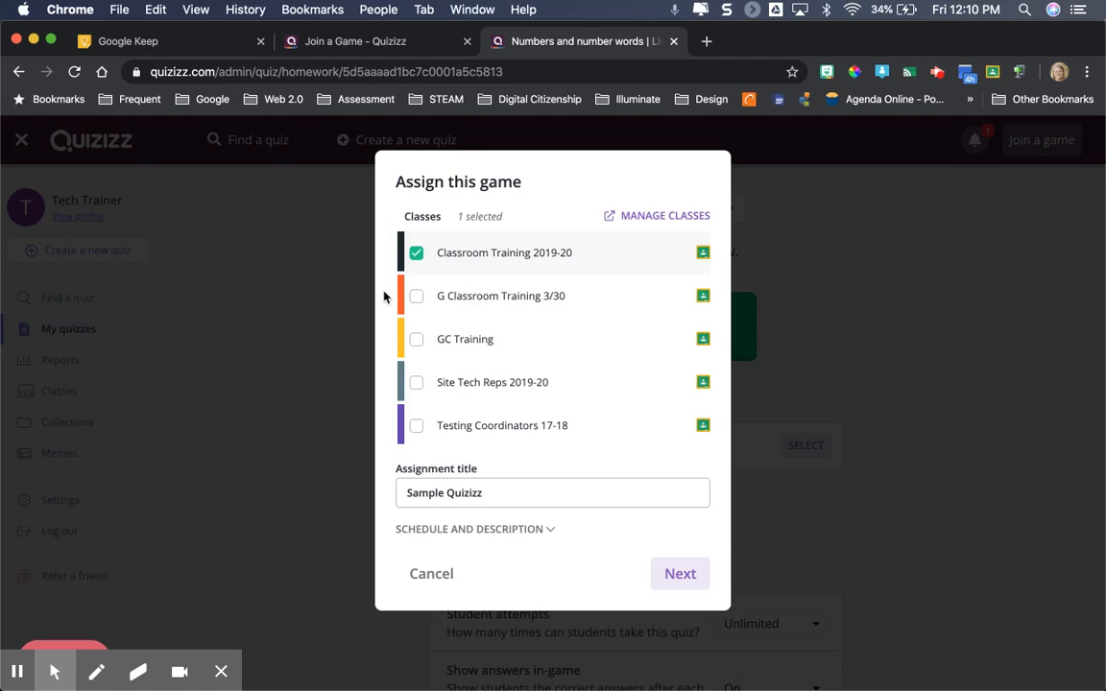
left_click(452, 532)
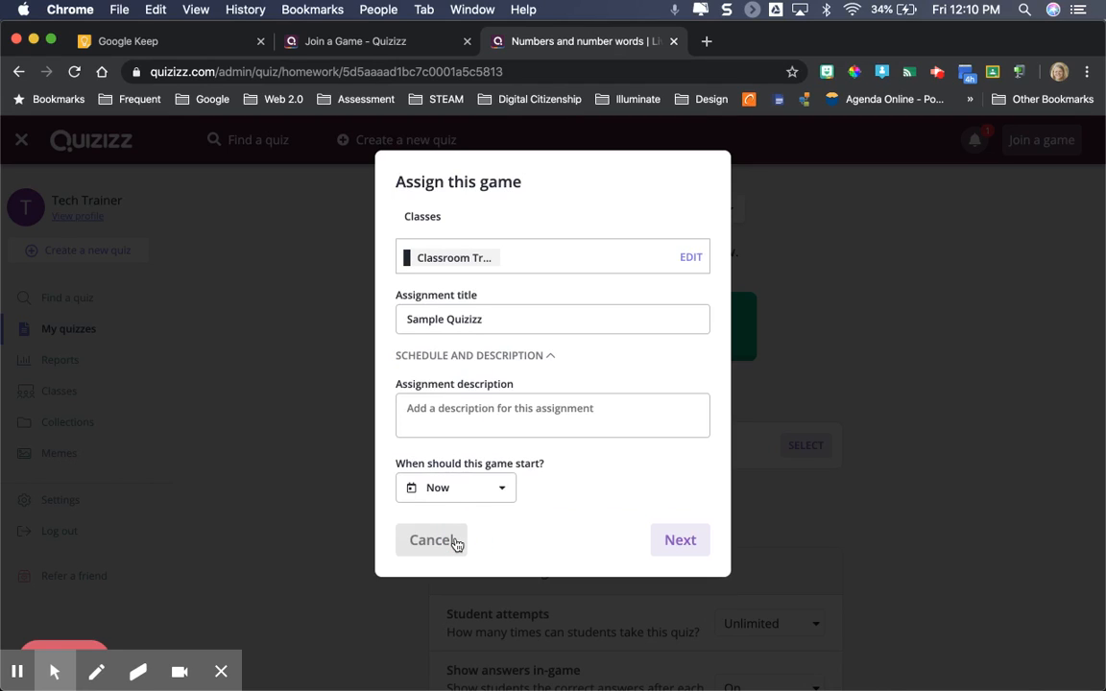
left_click(506, 491)
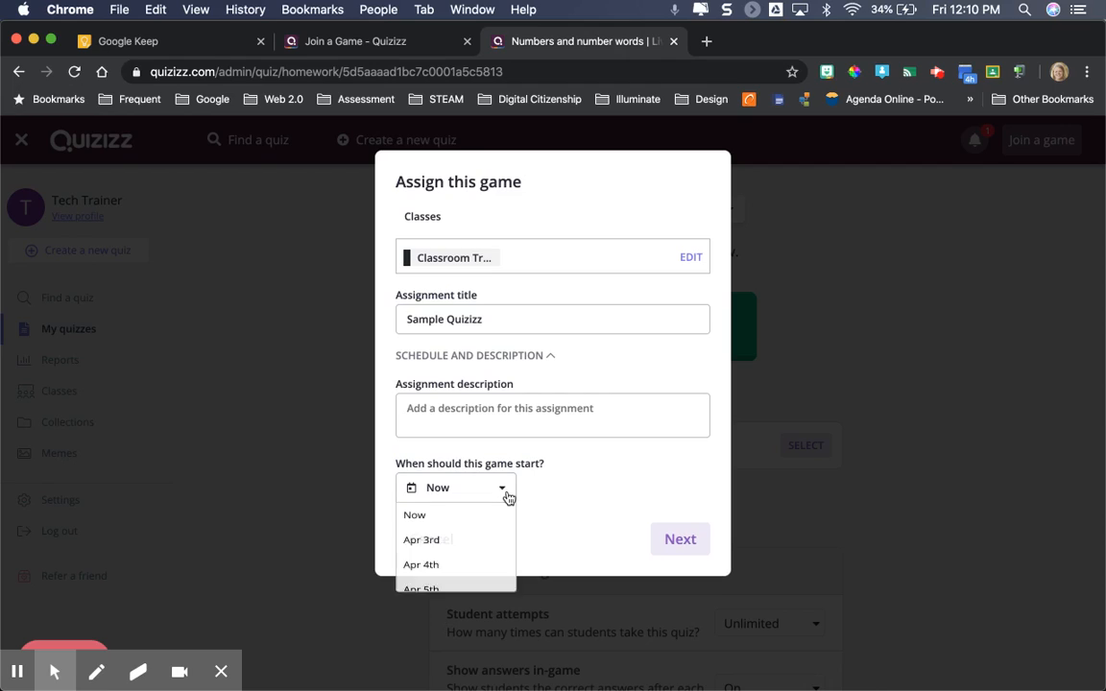
left_click(483, 559)
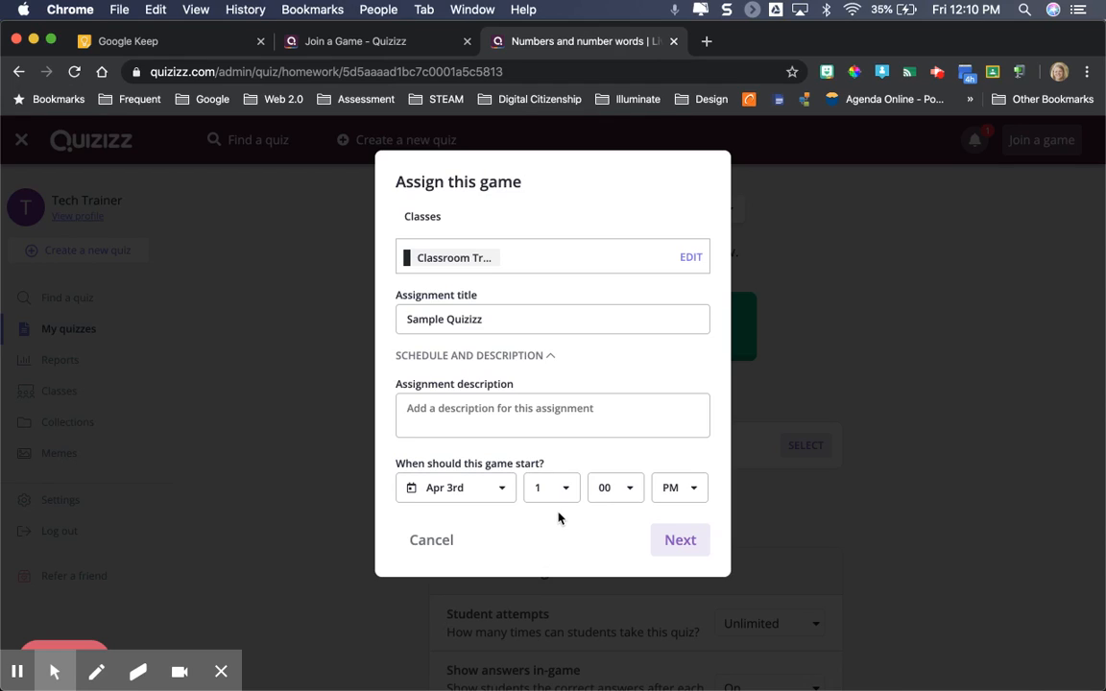
left_click(681, 543)
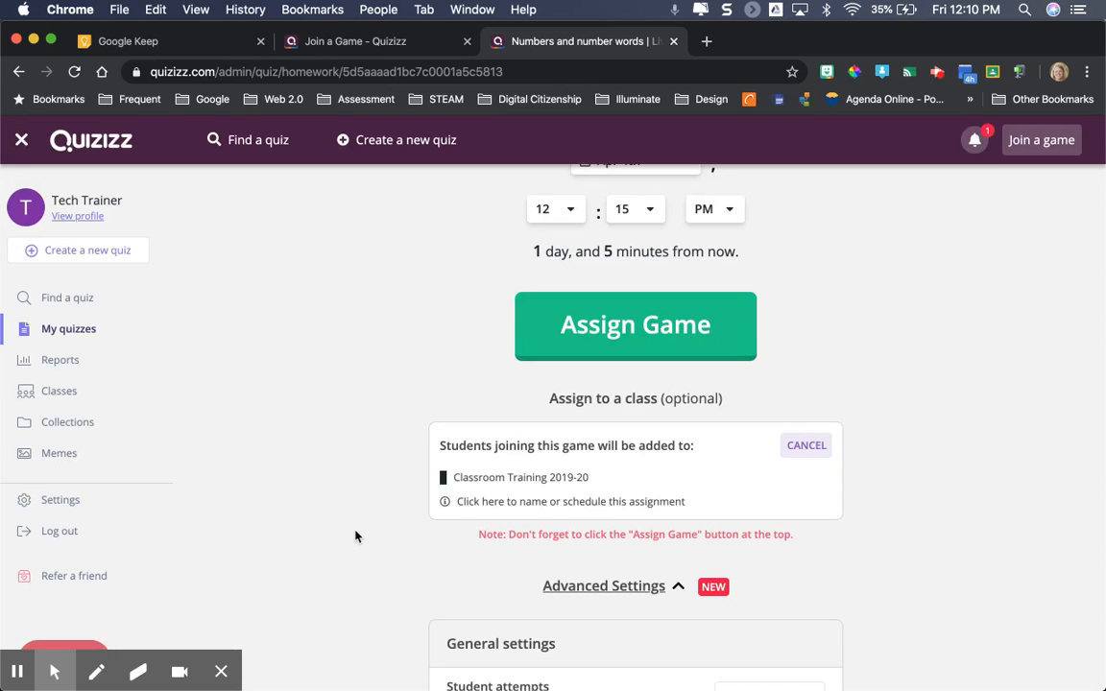
Review the advanced general and gameplay settings of the homework game, from student attempts through showing memes
scroll(355, 536, "down", 2)
scroll(355, 536, "down", 2)
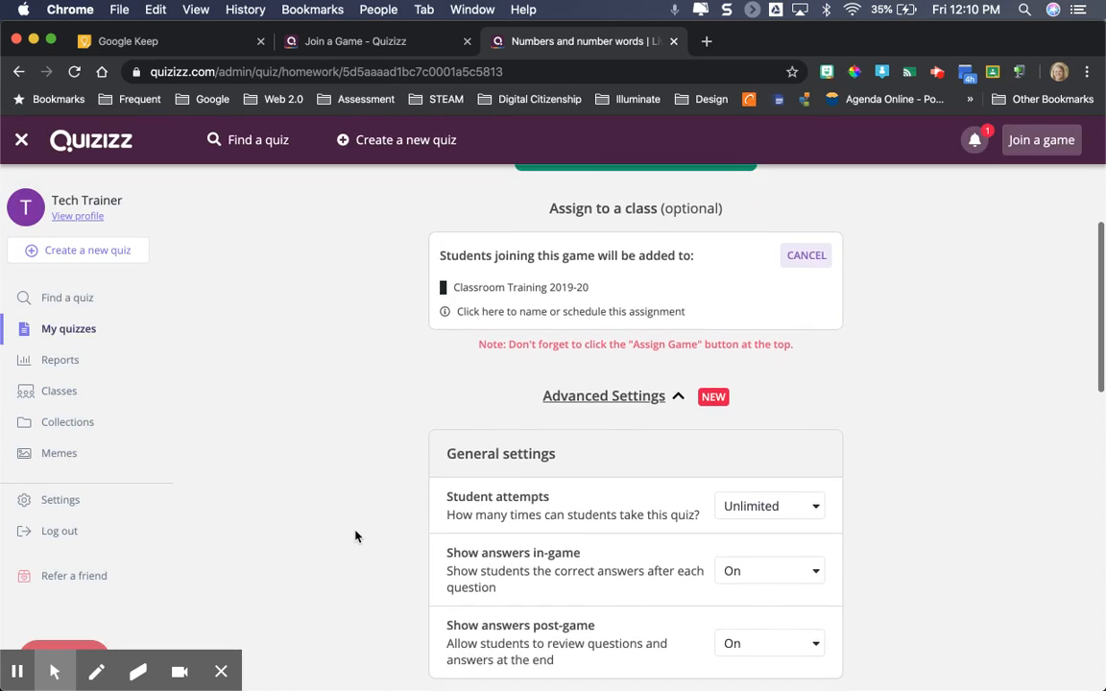
scroll(356, 536, "down", 1)
scroll(355, 535, "down", 2)
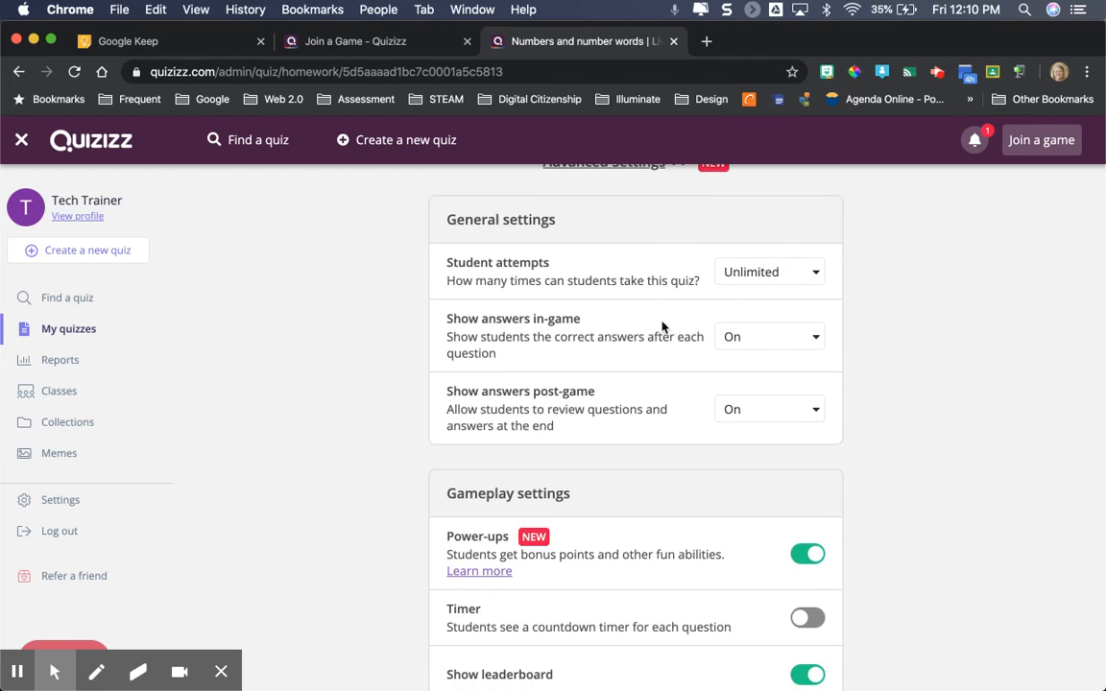
scroll(881, 351, "down", 2)
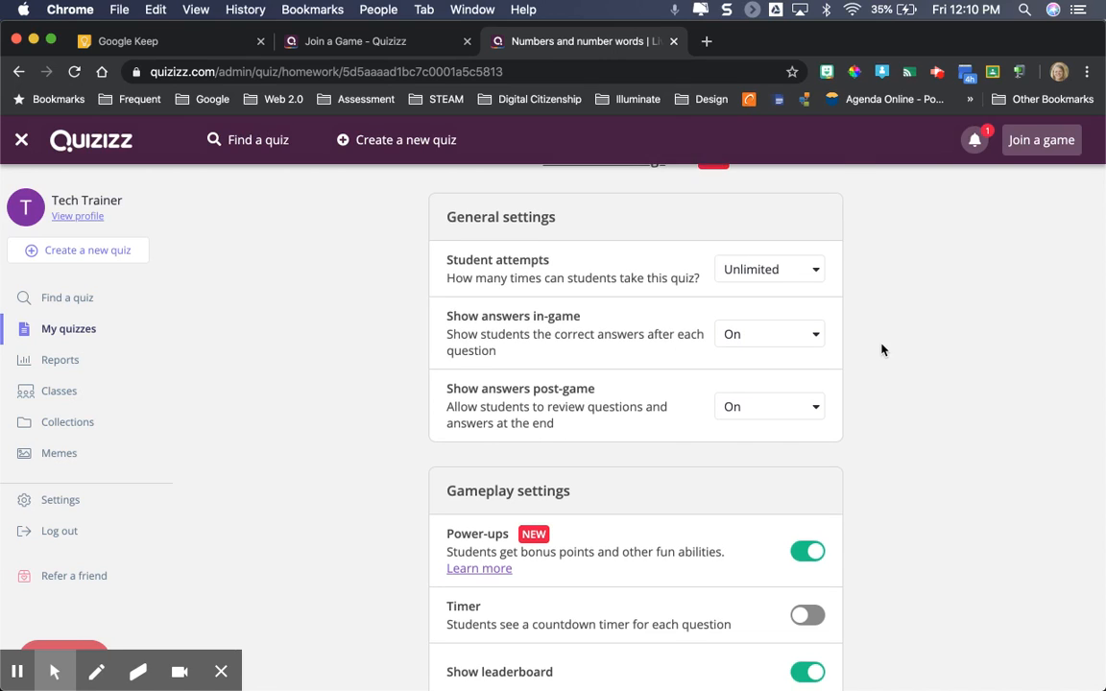
scroll(882, 350, "down", 2)
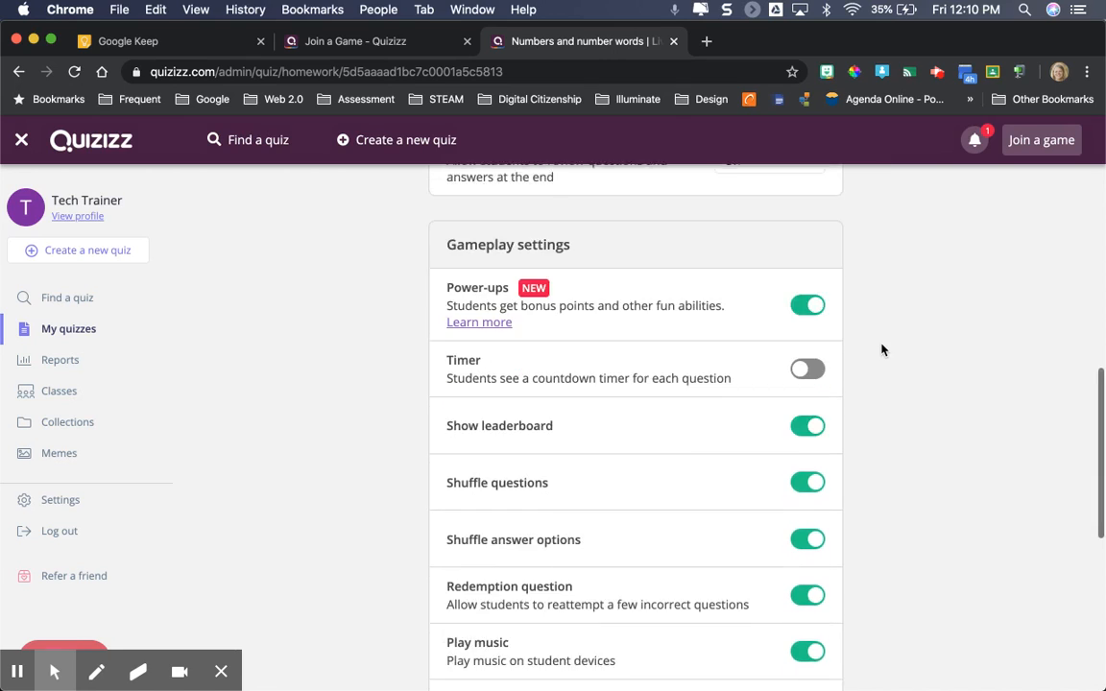
scroll(881, 351, "down", 2)
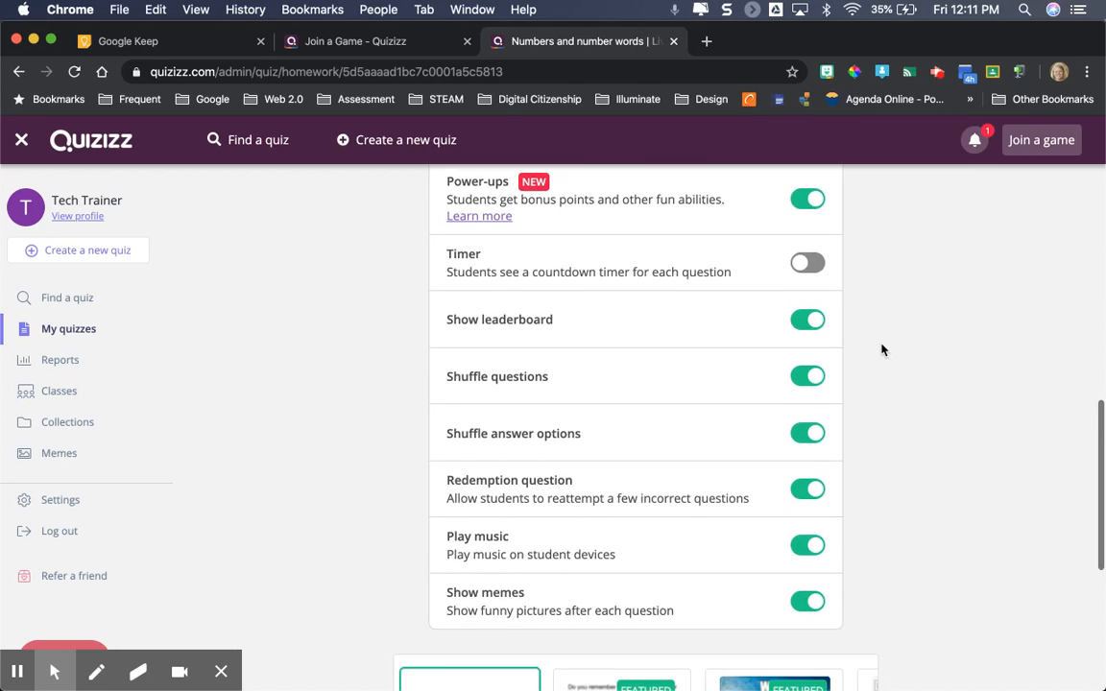
scroll(882, 351, "up", 1)
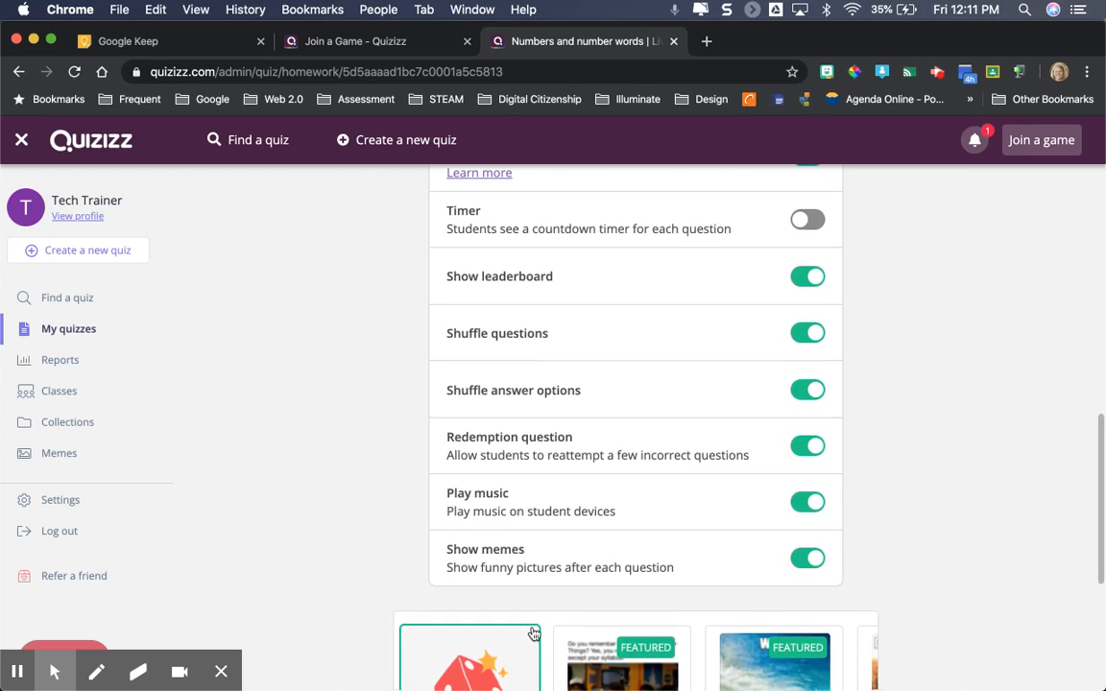
scroll(920, 530, "up", 1)
scroll(920, 530, "up", 5)
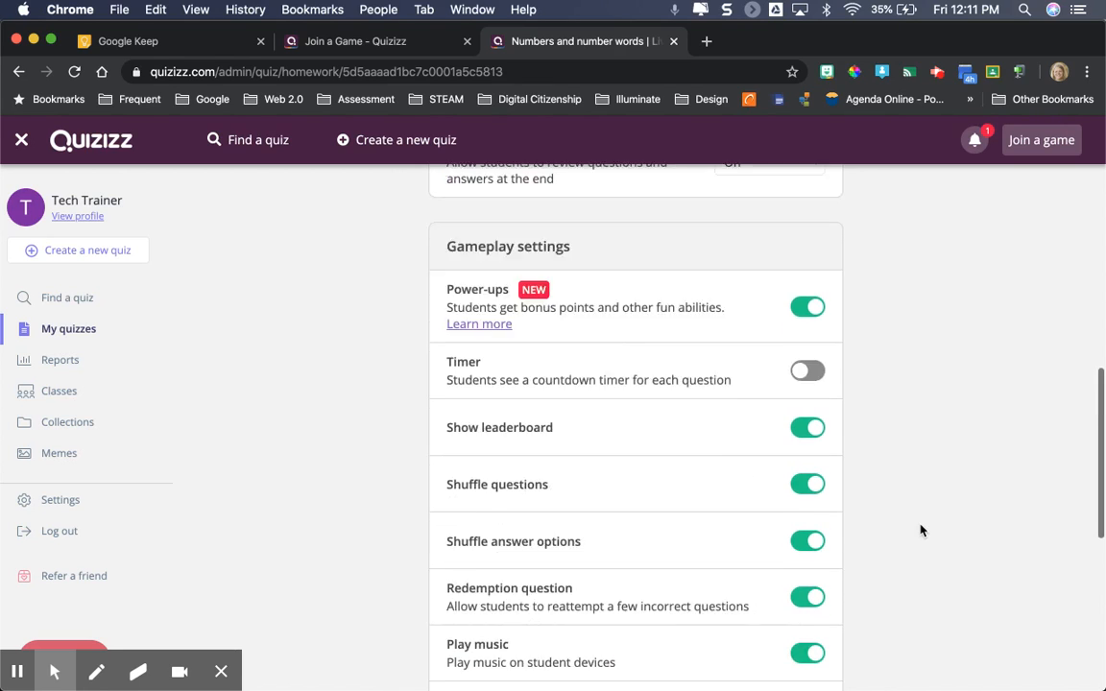
scroll(920, 530, "up", 4)
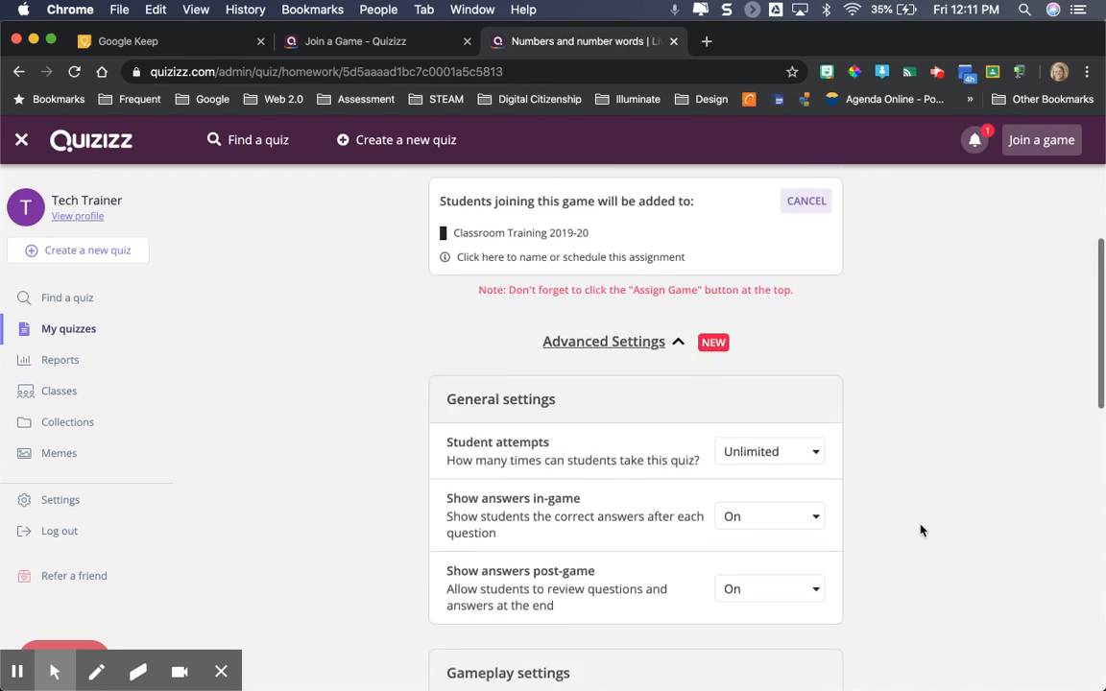
Assign the homework game to the selected class, and end it from its report page
scroll(920, 530, "up", 2)
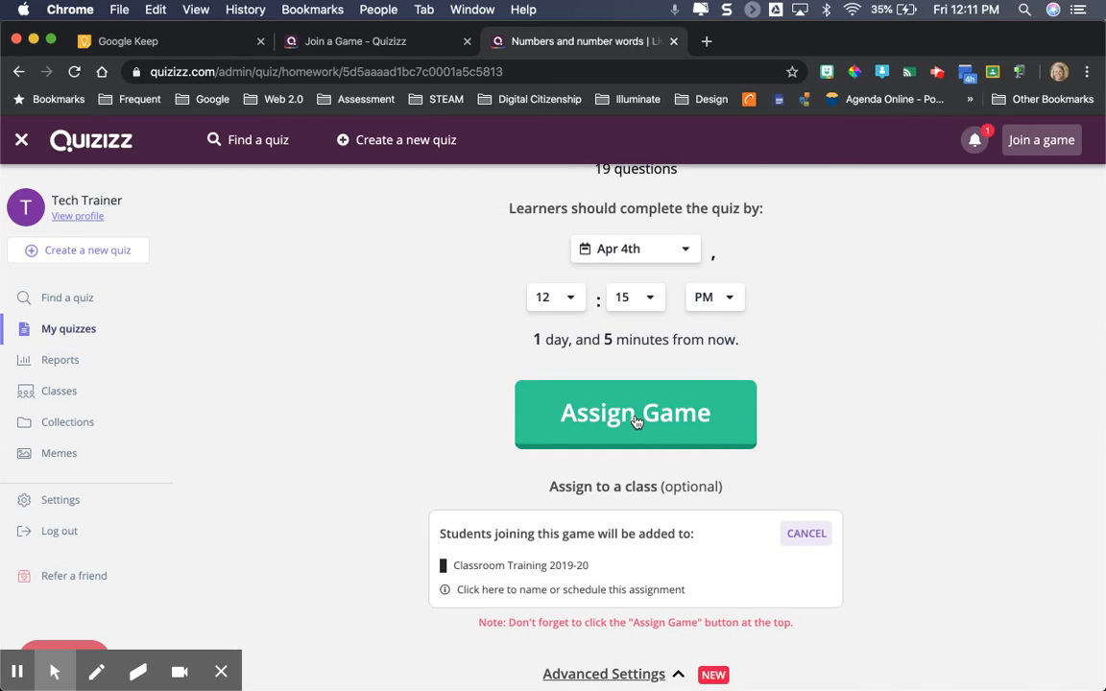
left_click(634, 417)
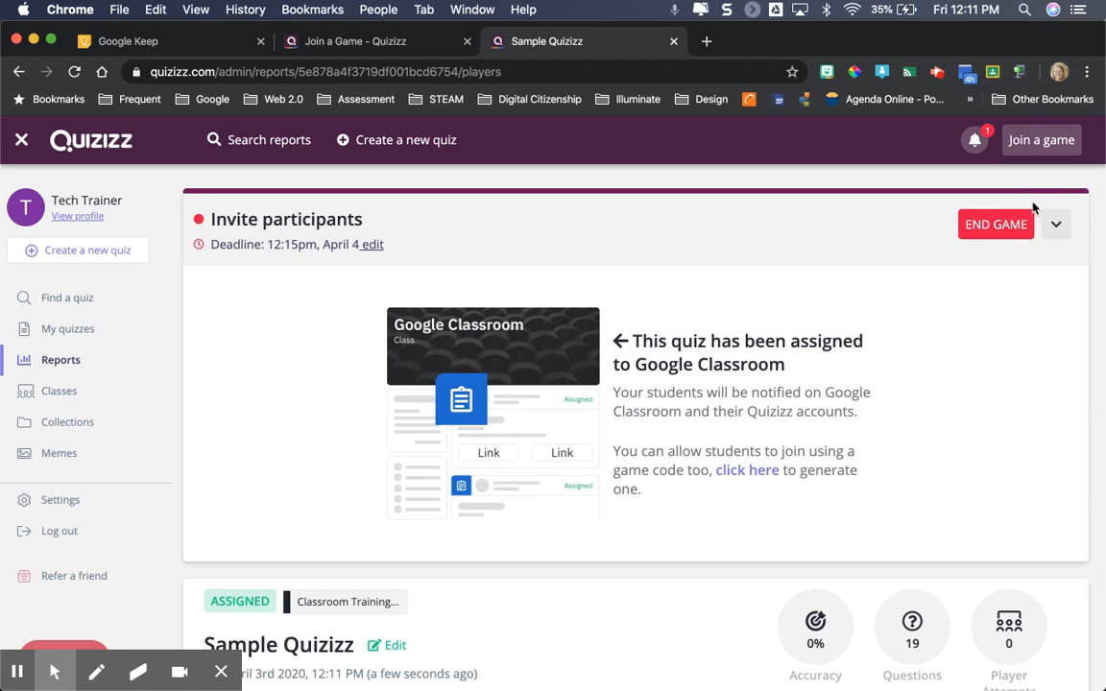
left_click(1057, 227)
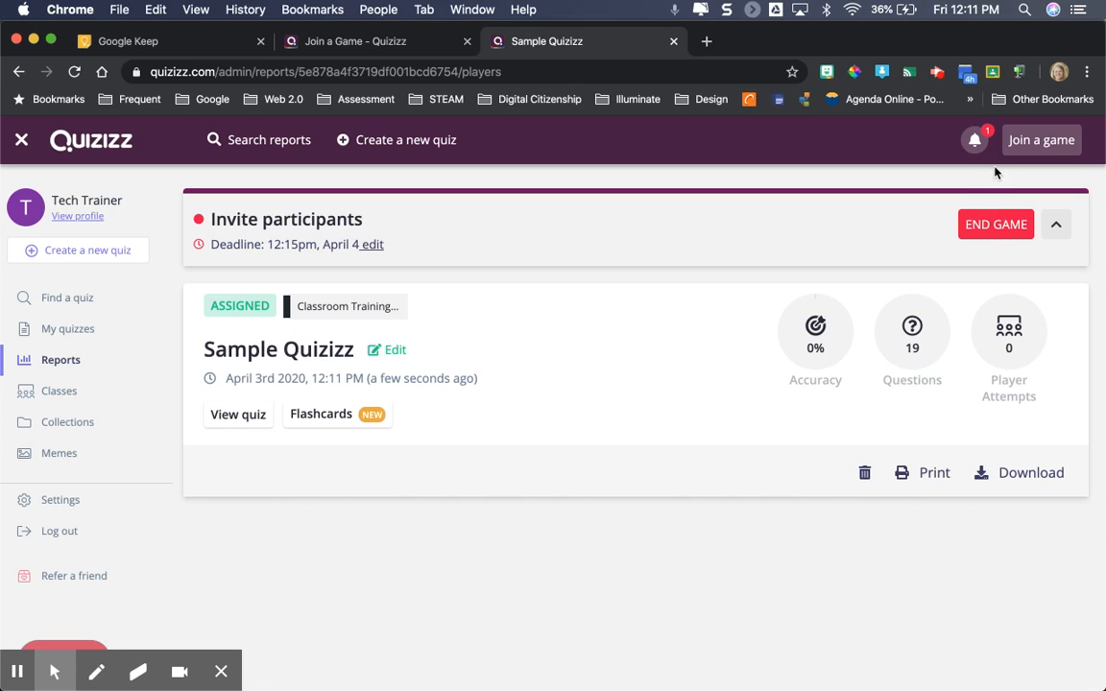
left_click(994, 224)
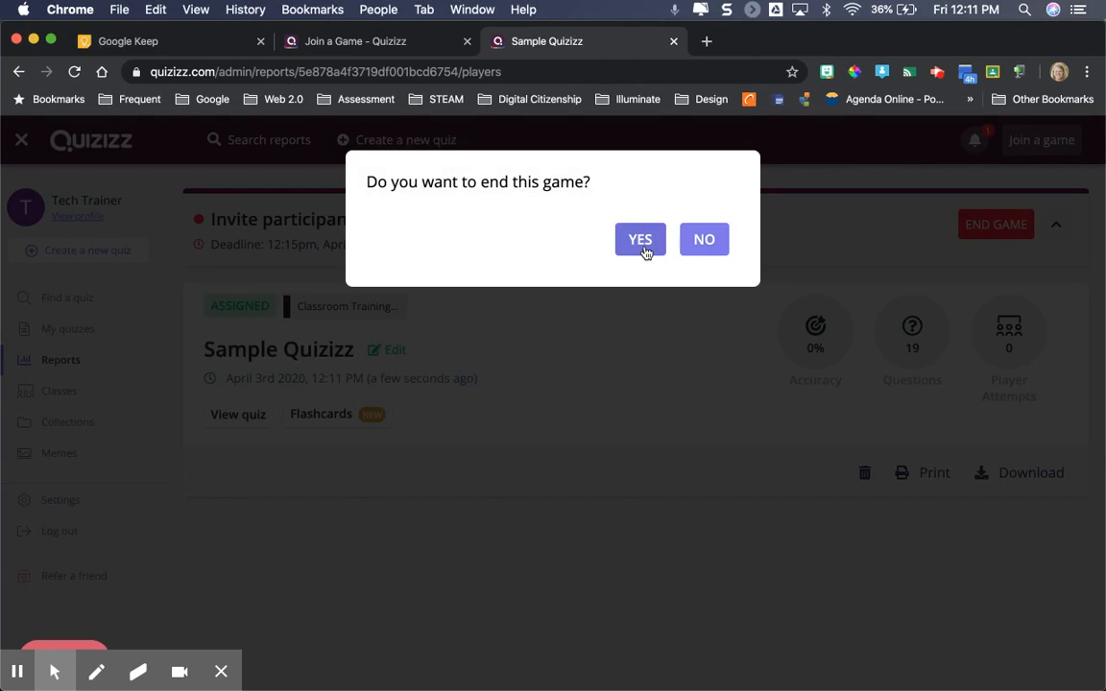
left_click(641, 242)
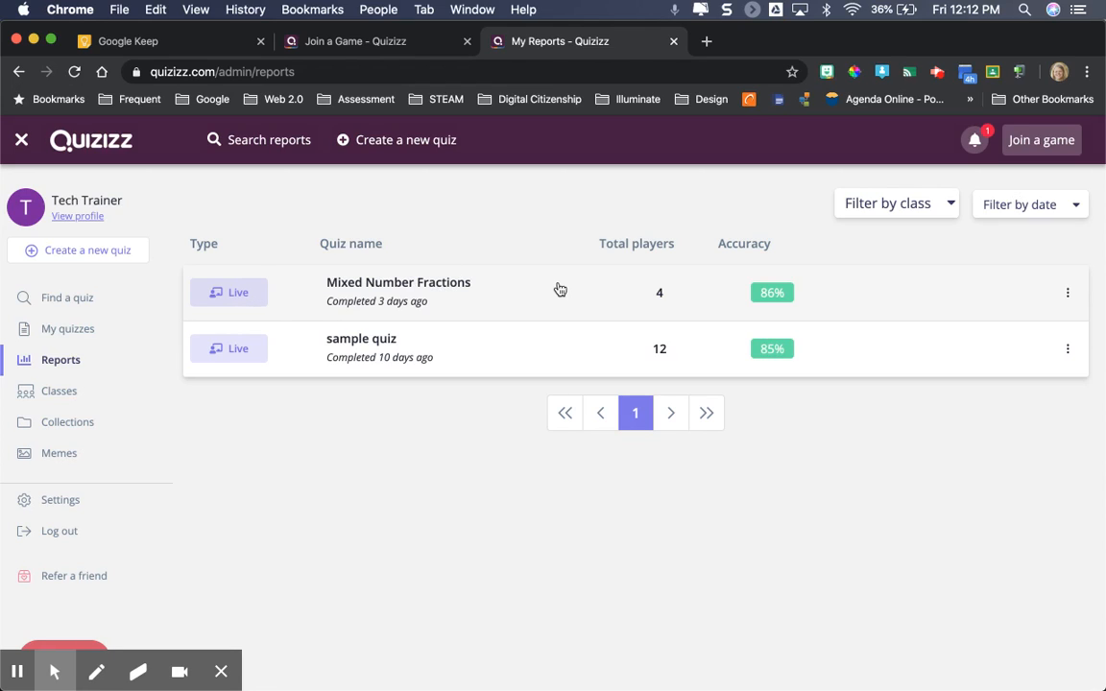
Examine the Mixed Number Fractions report by players, questions, overview and standards
left_click(780, 296)
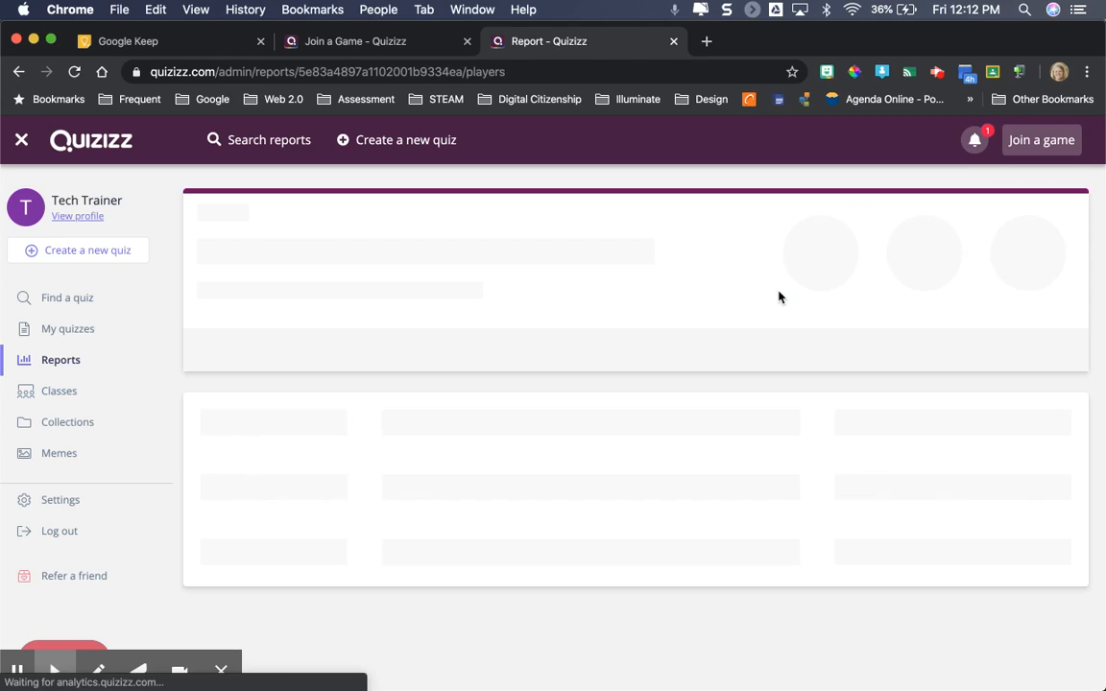
scroll(590, 462, "down", 2)
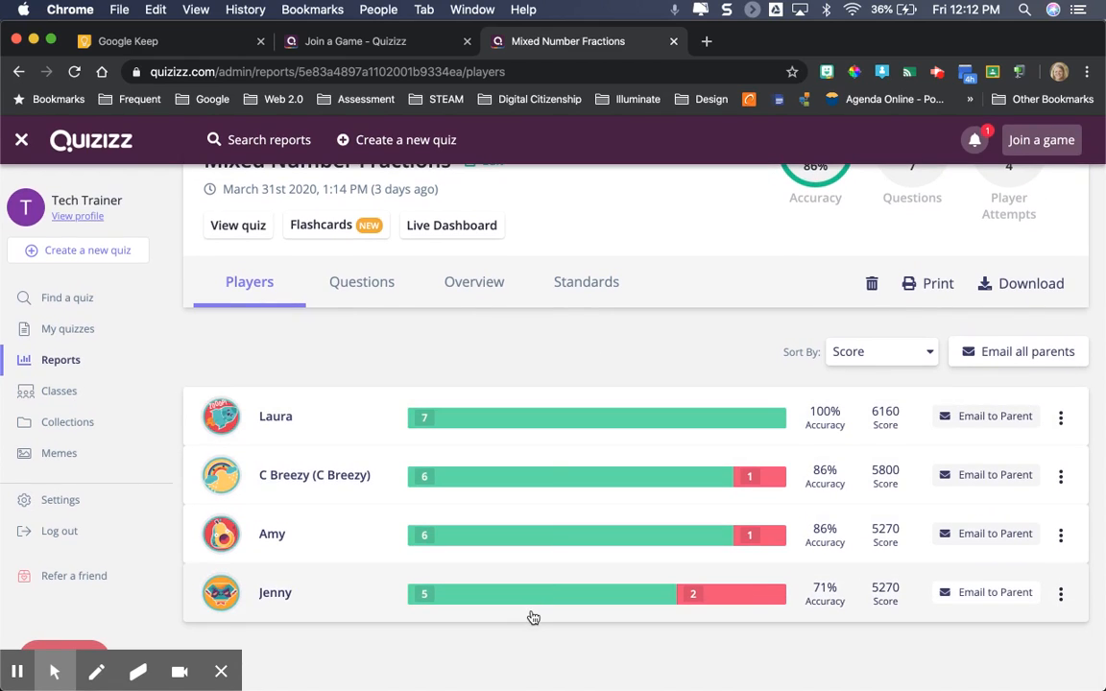
scroll(531, 617, "up", 2)
left_click(363, 383)
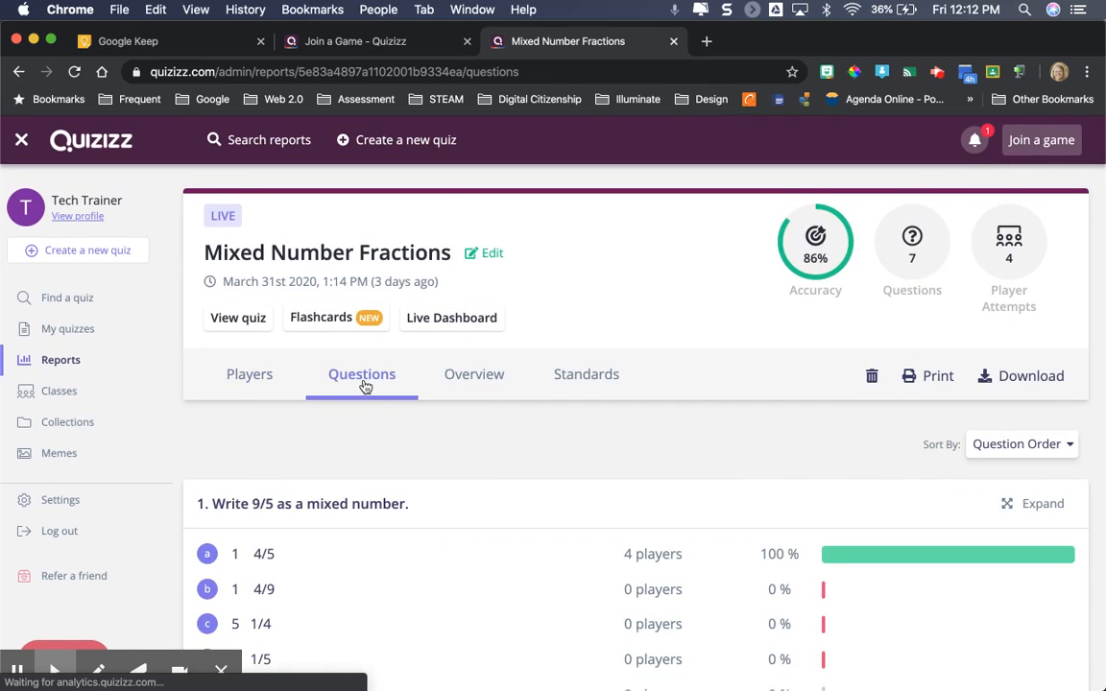
left_click(483, 381)
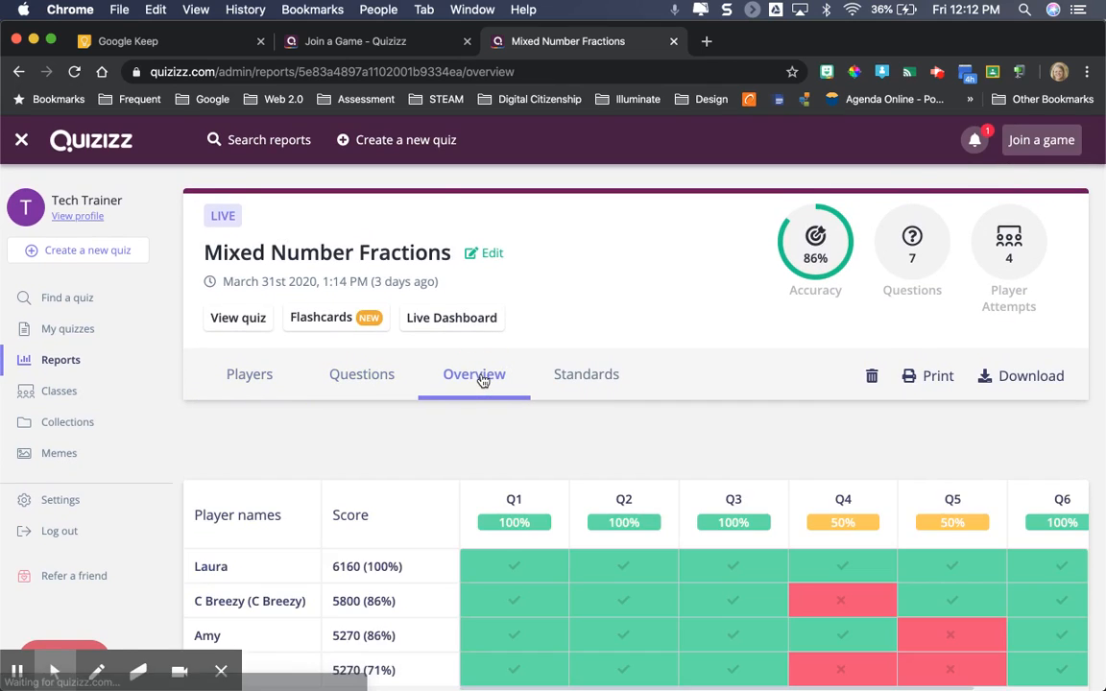
scroll(456, 468, "down", 1)
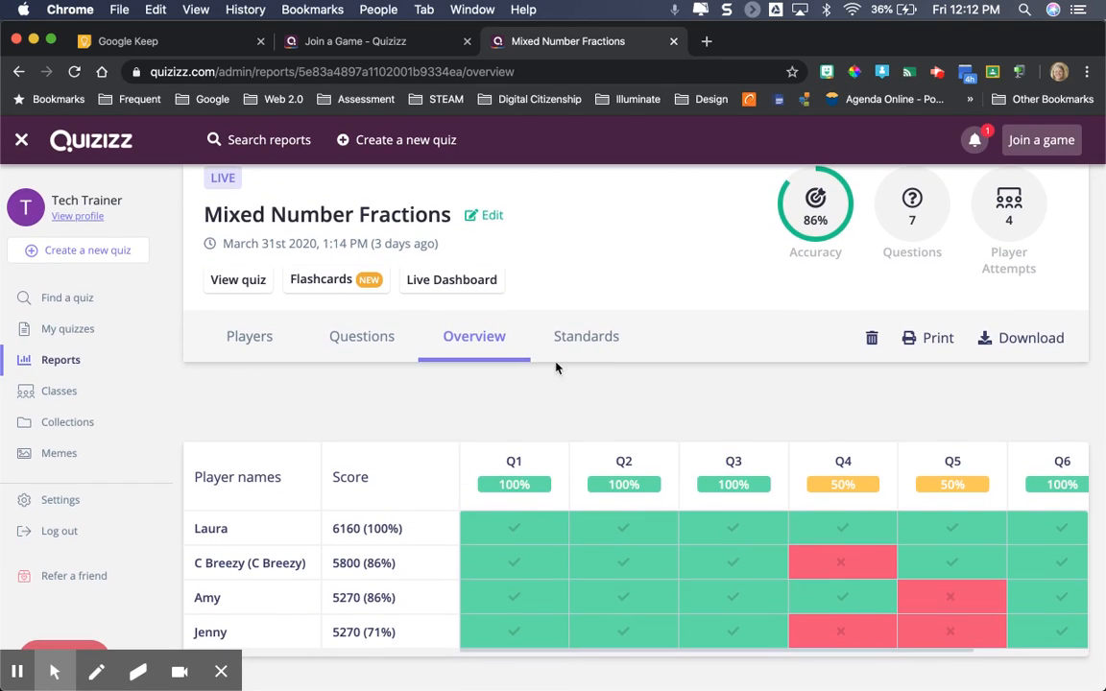
left_click(581, 343)
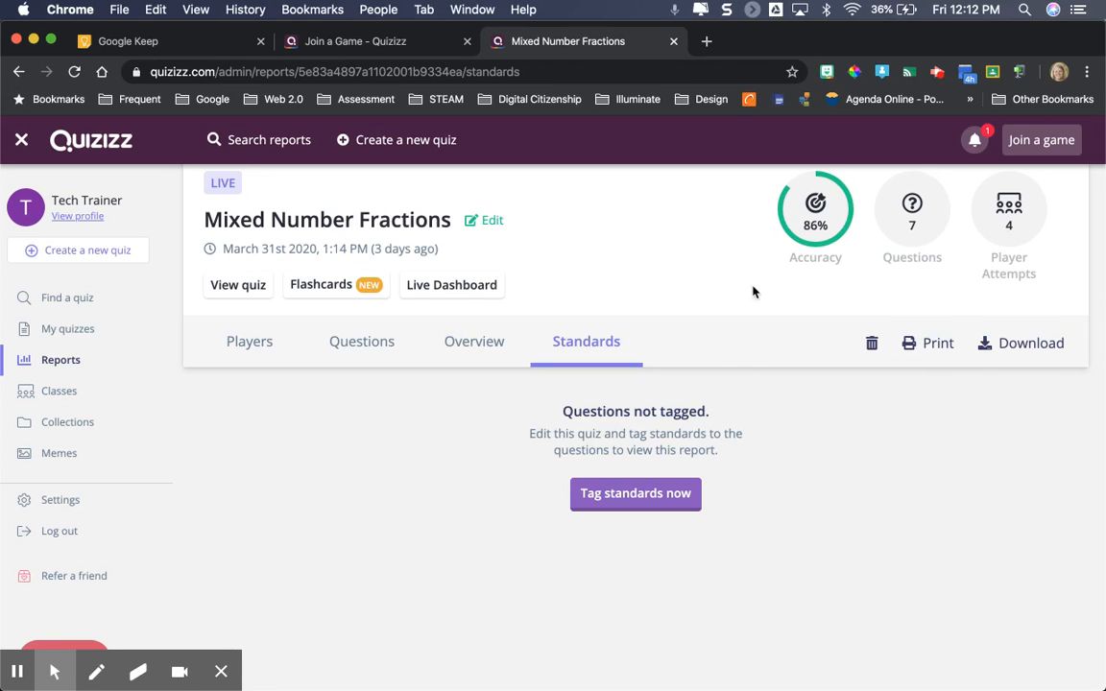
scroll(744, 294, "up", 1)
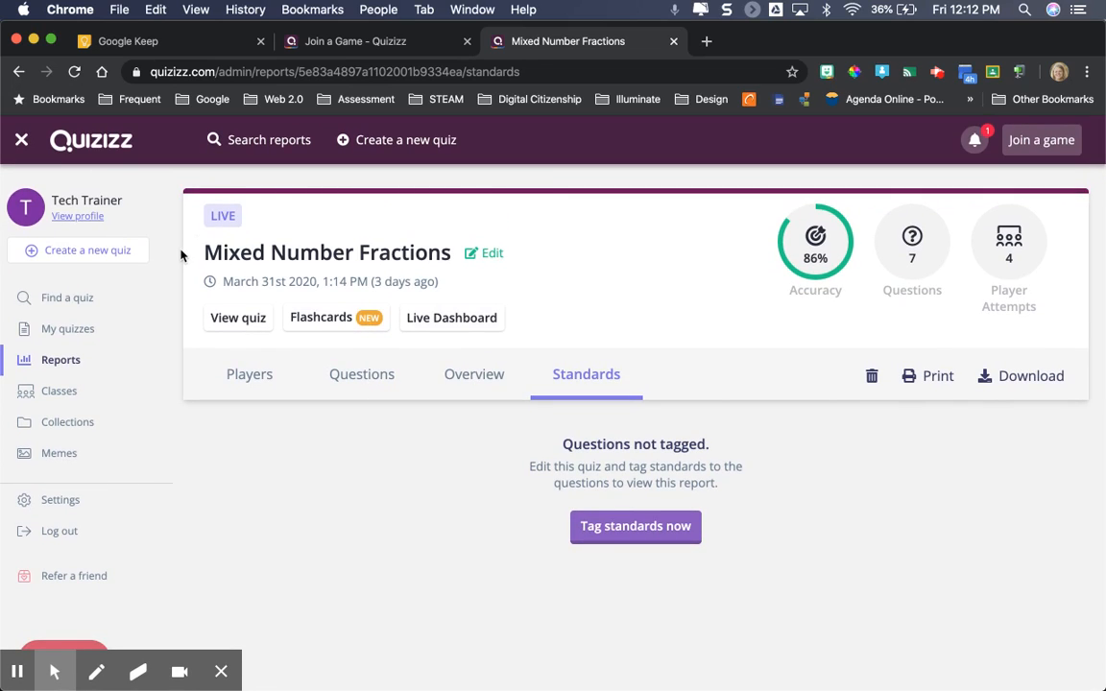
Start creating a new quiz and name it "Reducing Fraction Quiz"
left_click(112, 255)
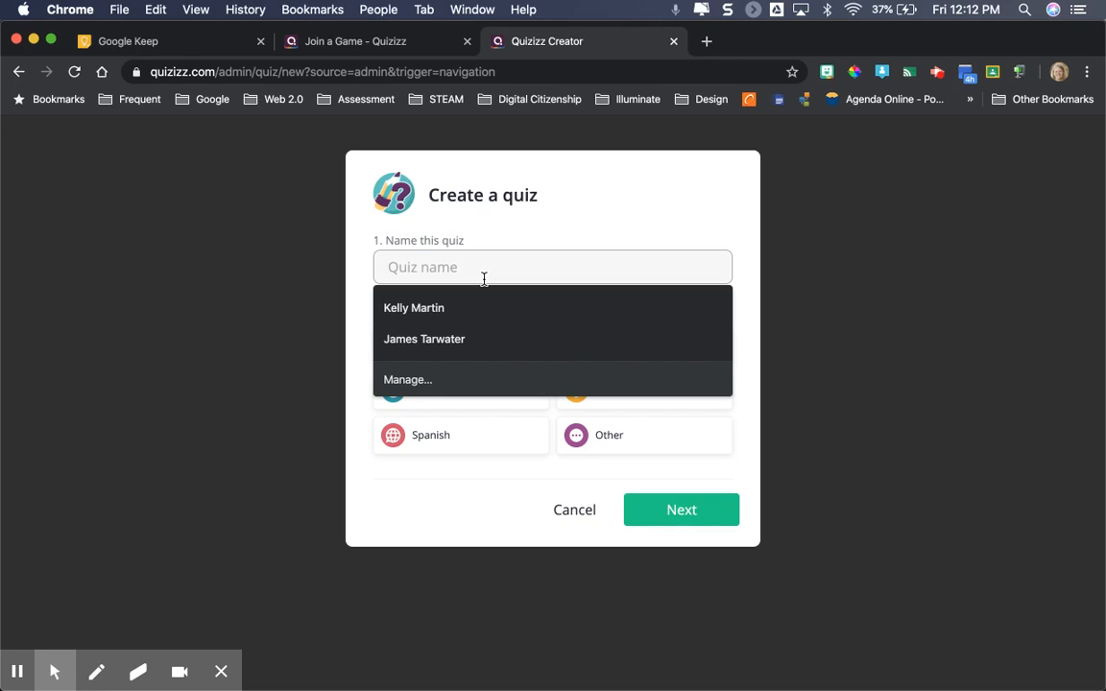
type("Fra")
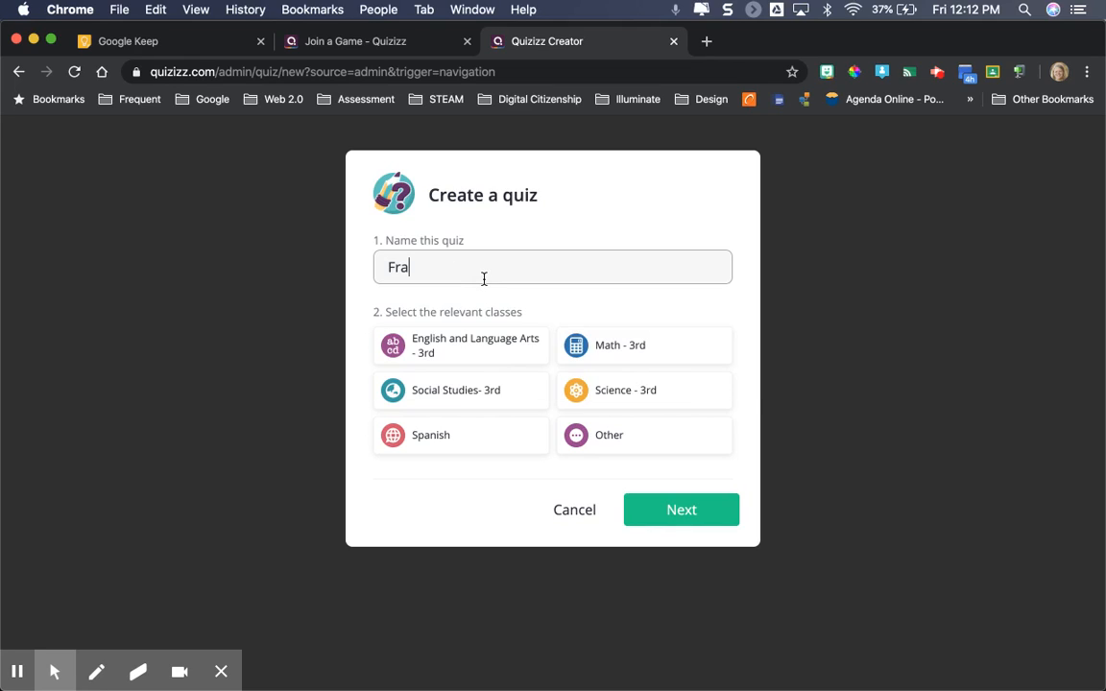
key("BackSpace")
key("BackSpace")
key("BackSpace")
type("REd")
key("BackSpace")
key("BackSpace")
type("educing Fraction Quiz")
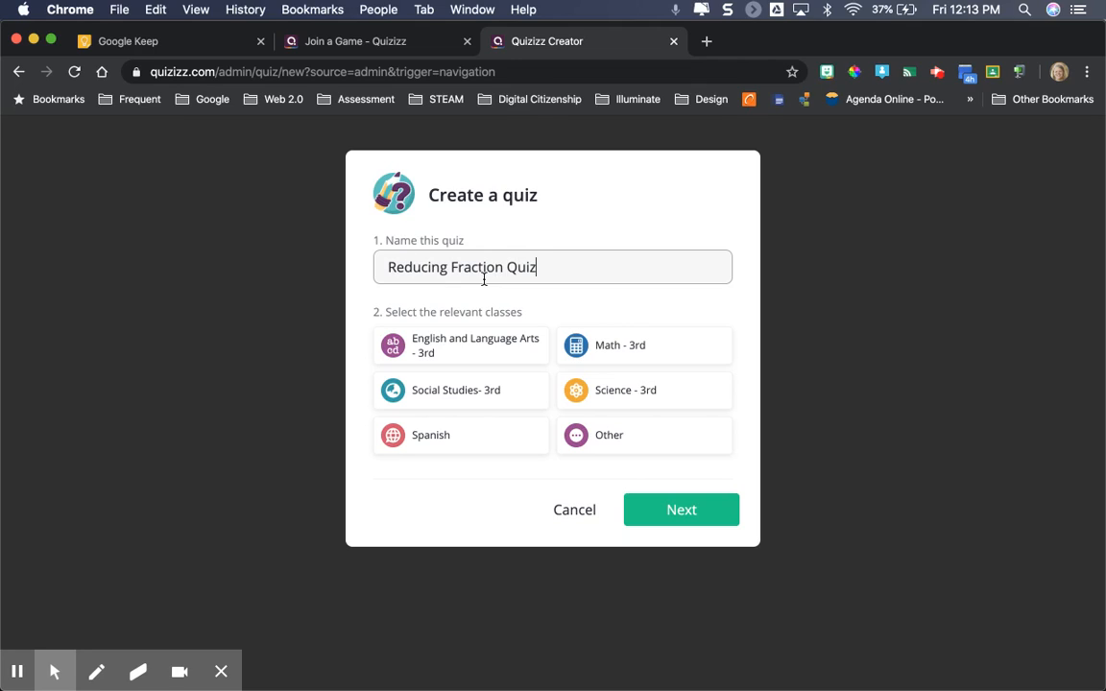
Choose Other as the only relevant class for the quiz and continue to the question editor
left_click(622, 348)
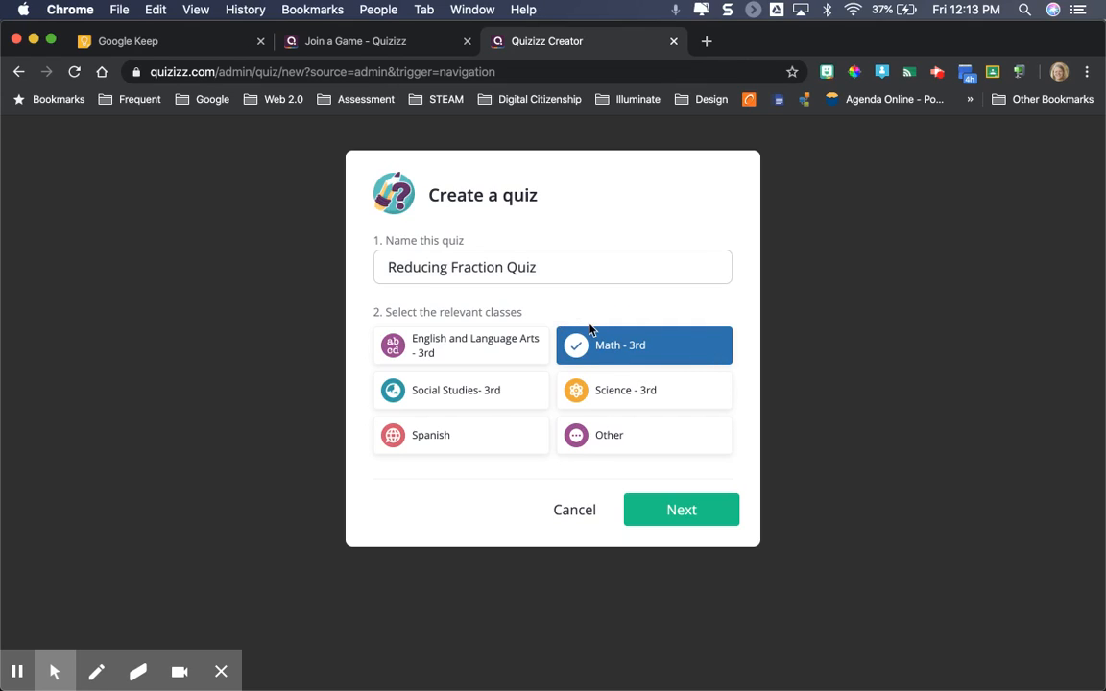
left_click(622, 439)
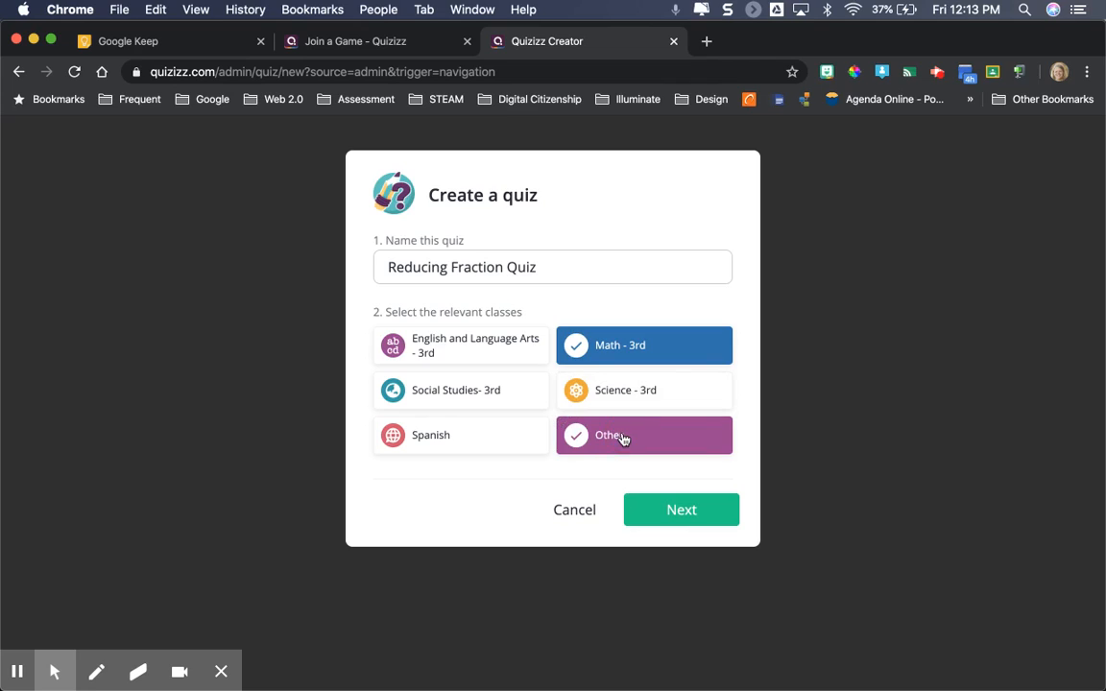
left_click(620, 356)
left_click(683, 519)
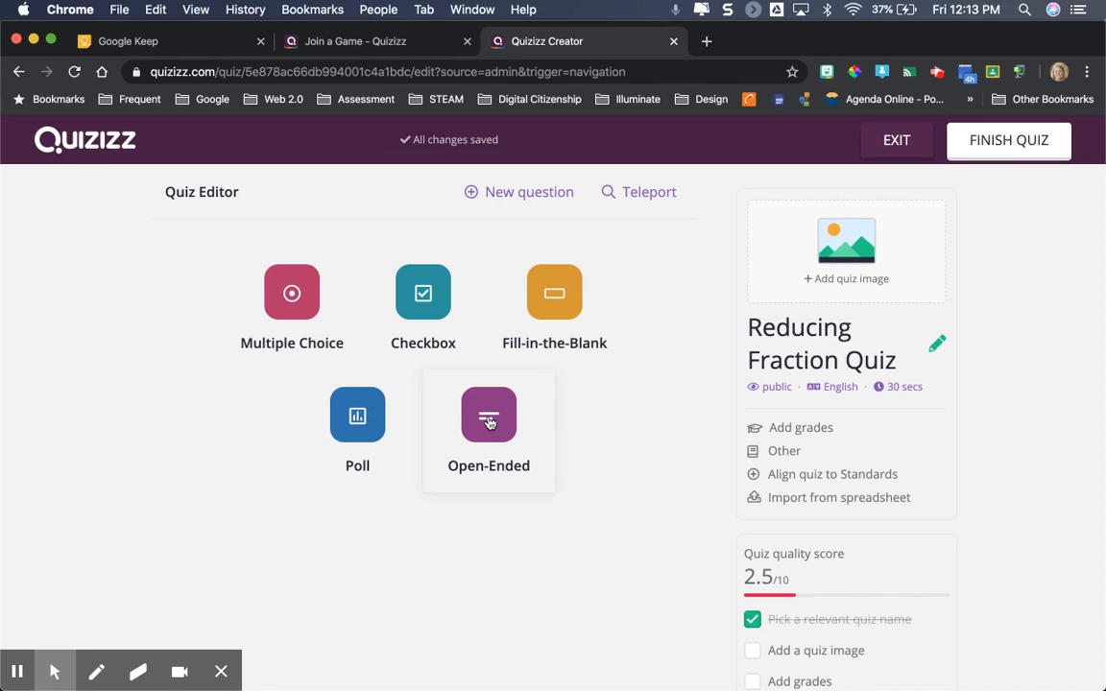
Teleport the questions "Reduce: 6/15" and "Simplify the fraction: 15/12" from the Fraction Concepts: Reducing Fractions quiz into the new quiz
left_click(651, 195)
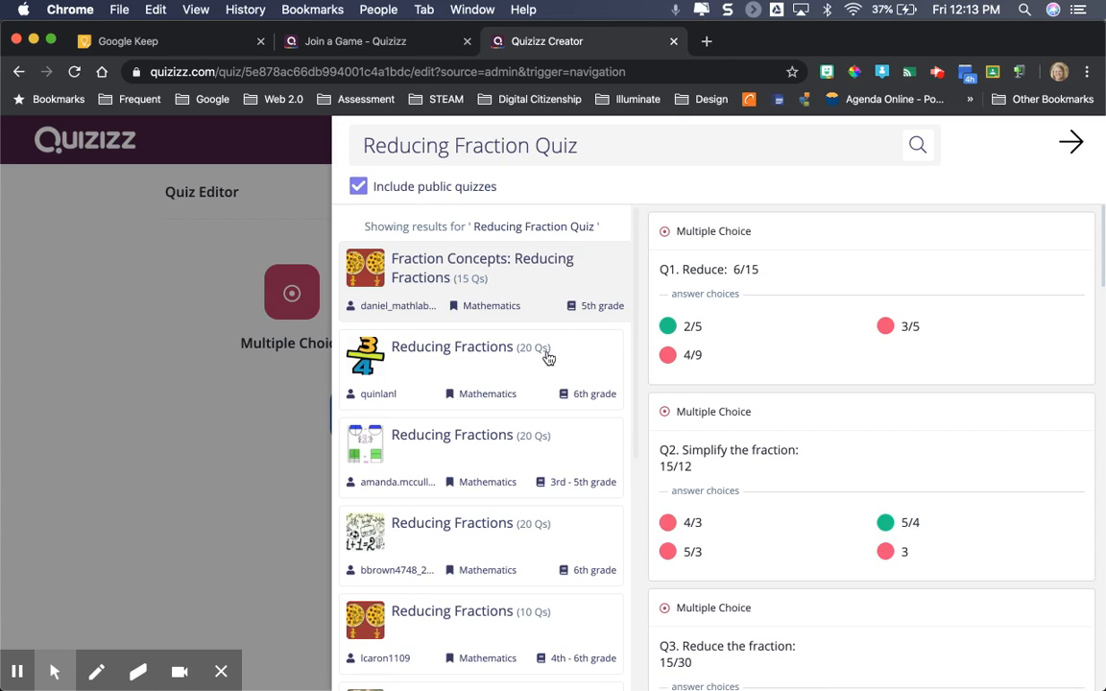
mouse_move(809, 303)
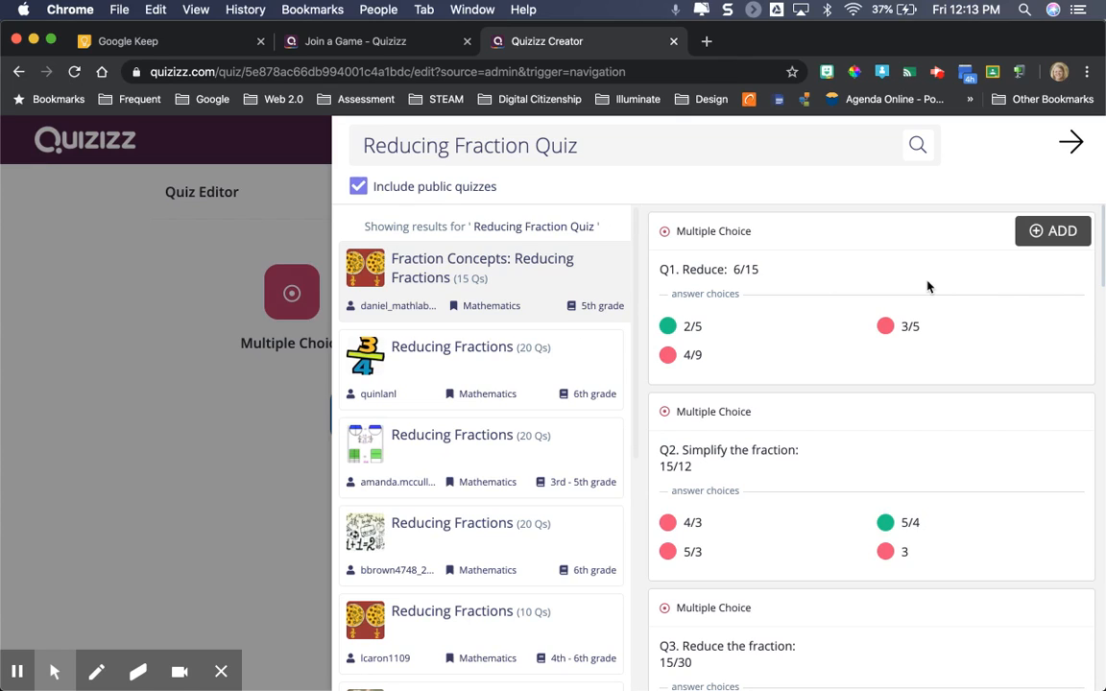
left_click(1067, 233)
mouse_move(960, 441)
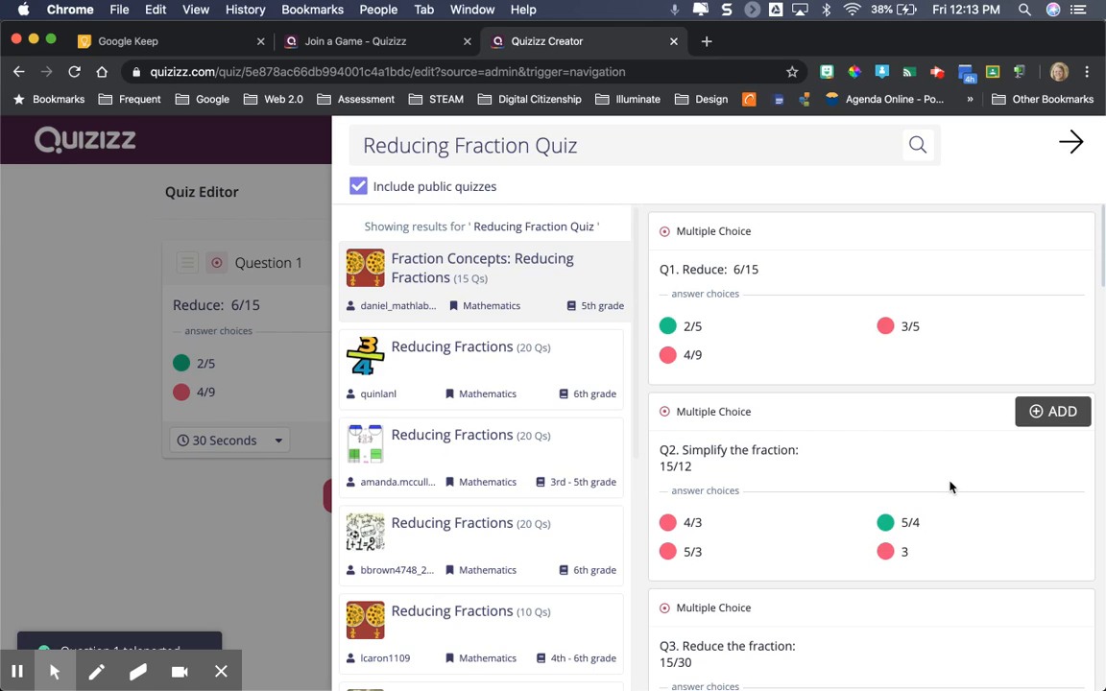
left_click(1053, 411)
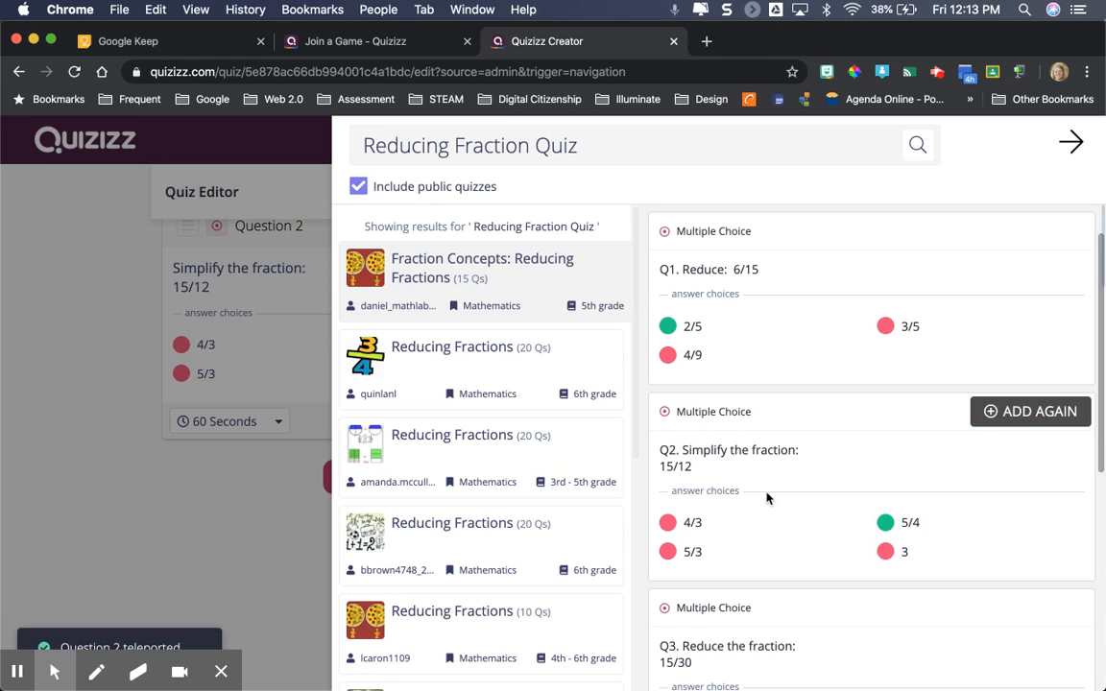
From the 3rd - 5th grade Reducing Fractions quiz, add the question on when a fraction is in simplest form and the non-equivalent to 3/4 question
left_click(470, 368)
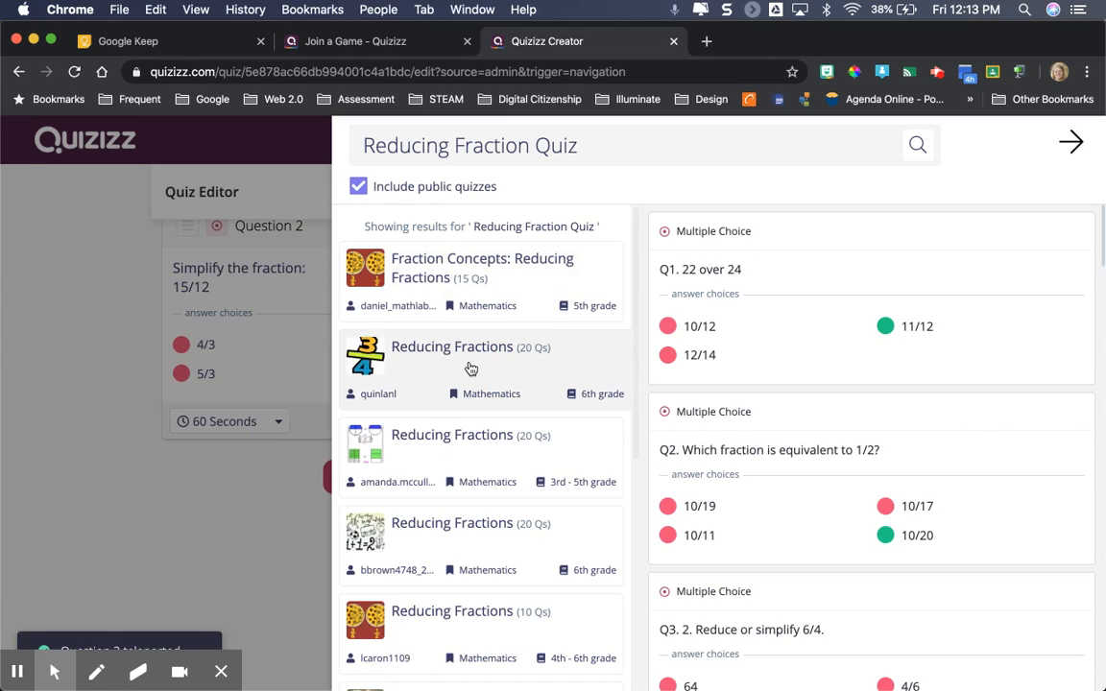
left_click(526, 447)
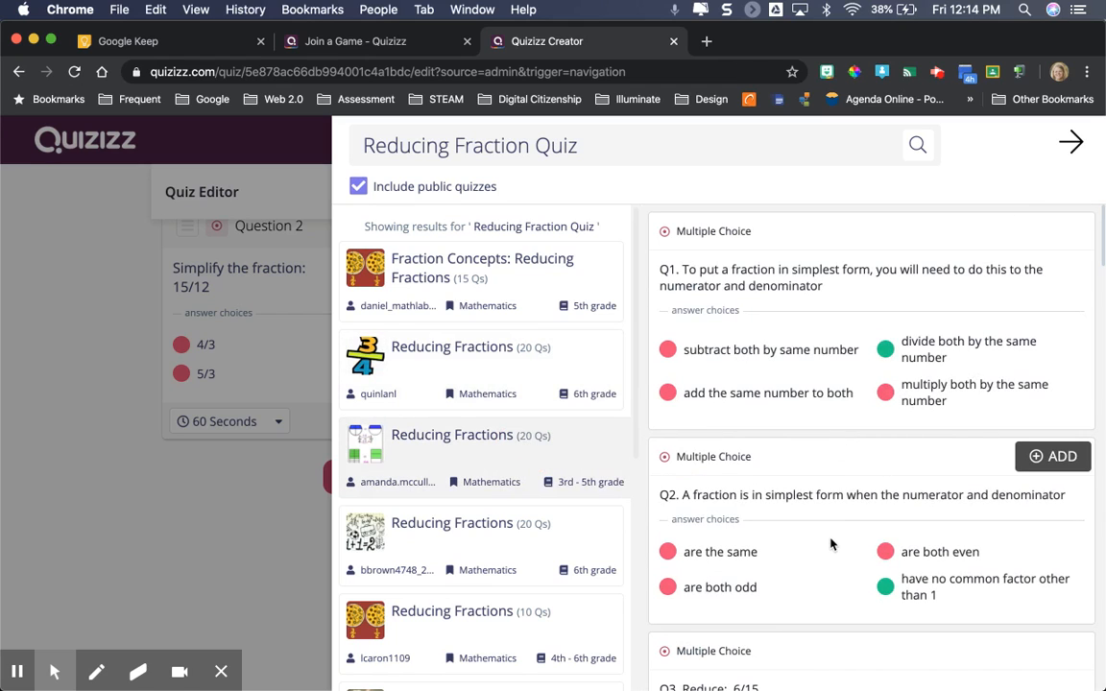
scroll(832, 544, "down", 2)
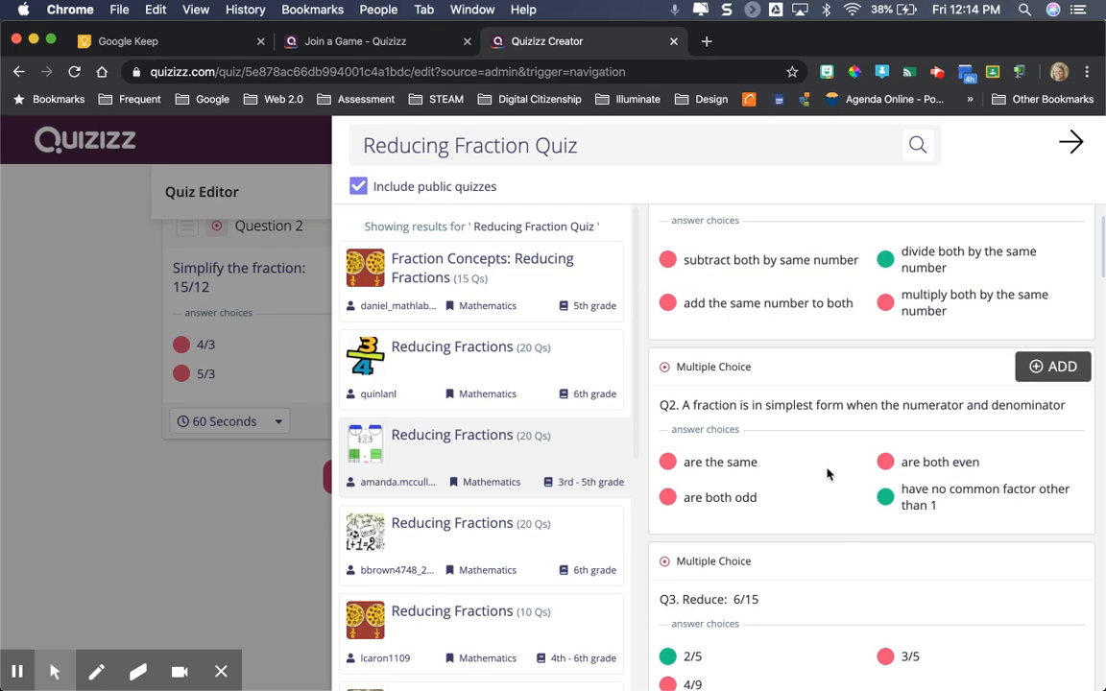
left_click(1053, 369)
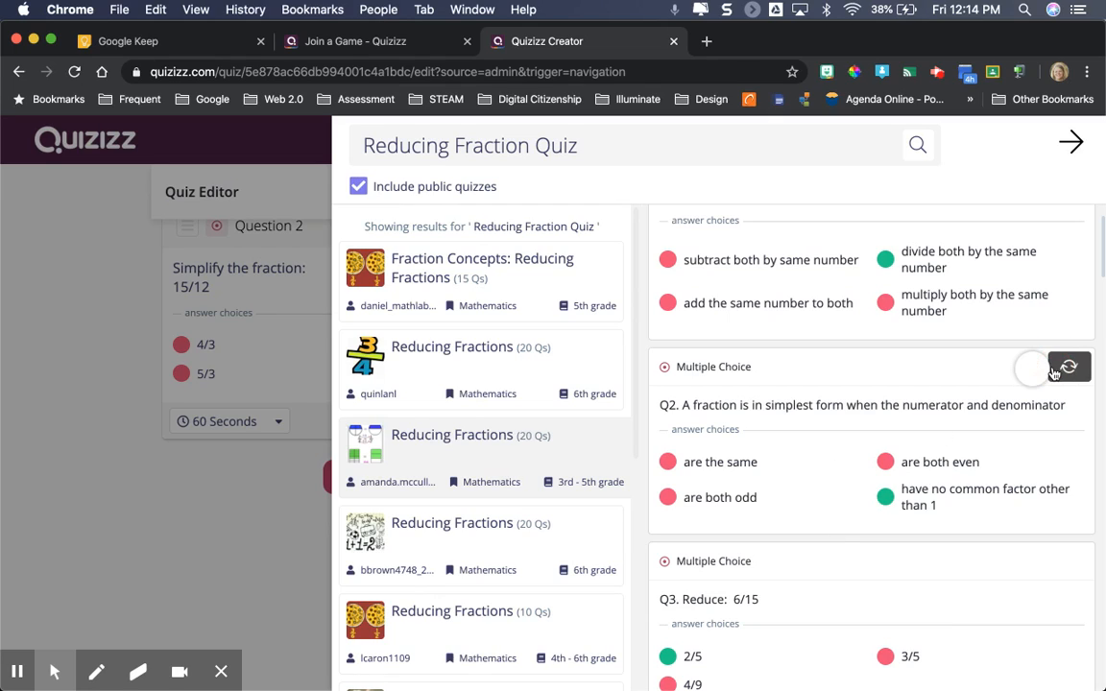
scroll(832, 452, "down", 1)
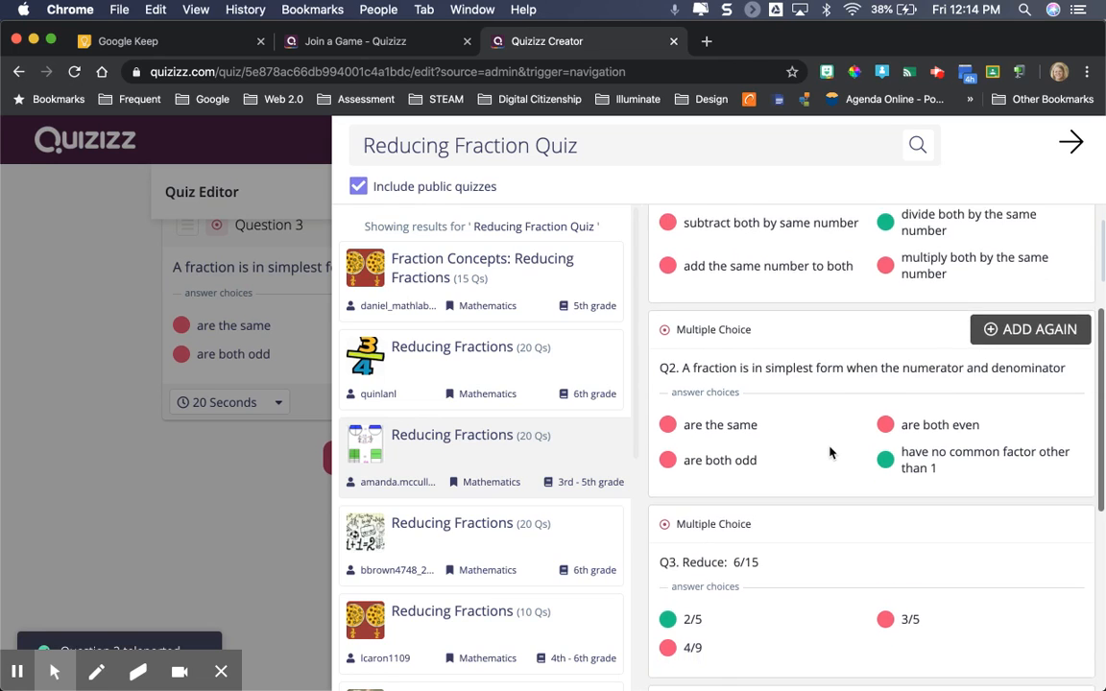
scroll(832, 452, "down", 4)
scroll(832, 452, "down", 5)
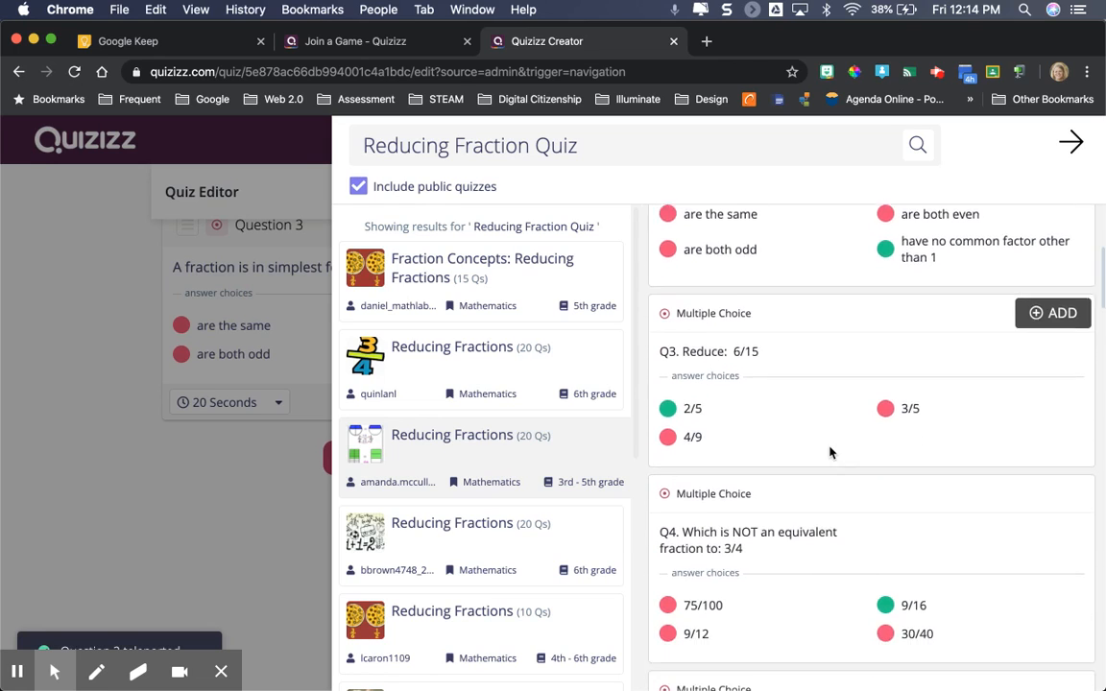
scroll(830, 453, "down", 1)
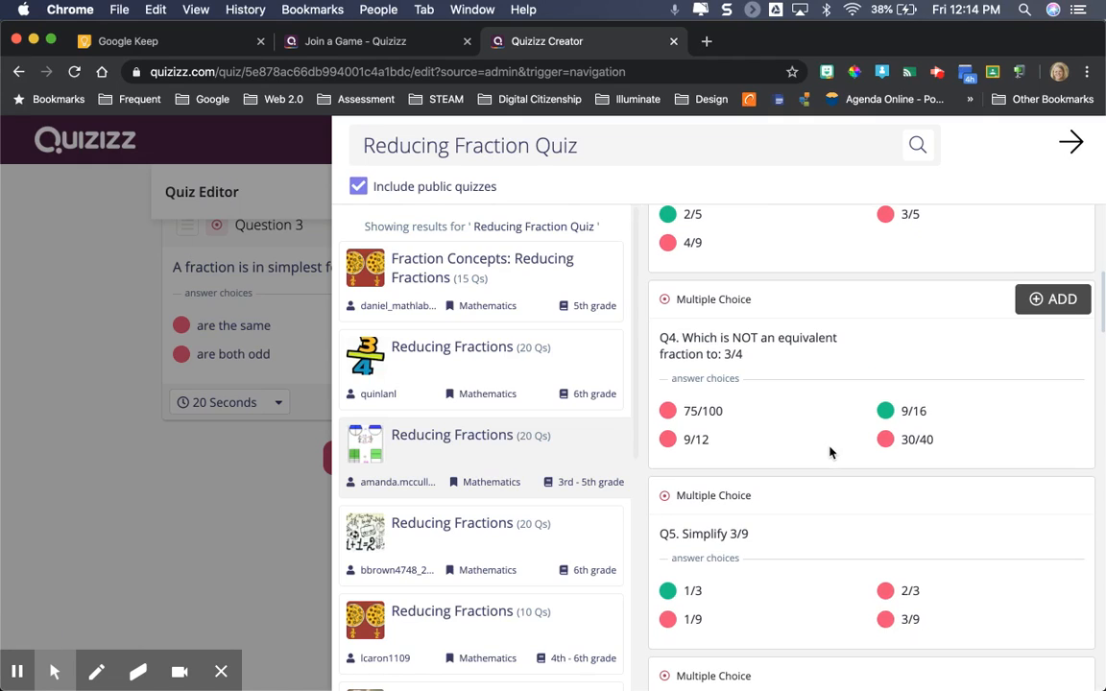
left_click(1068, 310)
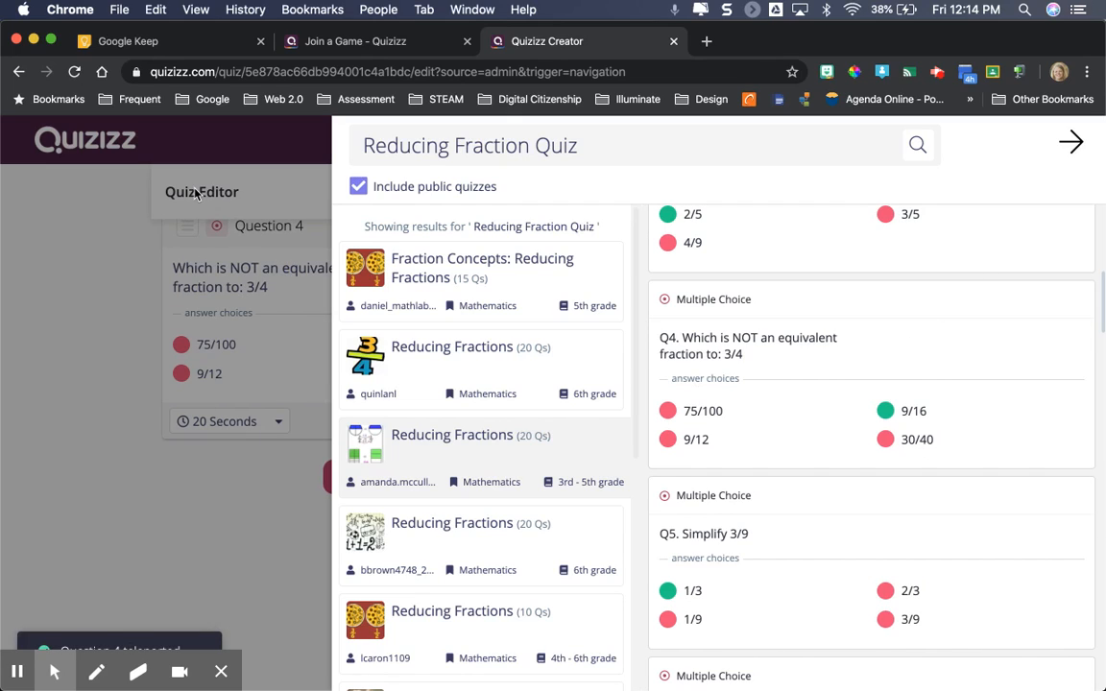
left_click(1068, 142)
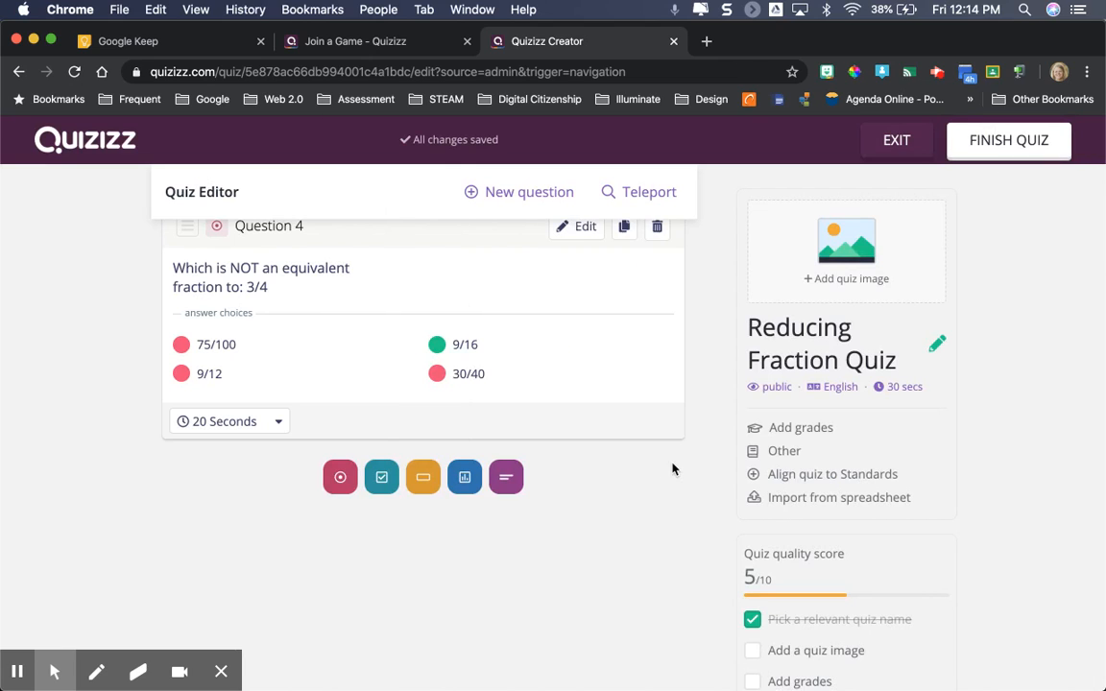
Finish the quiz and upload Schoolpic.png from the Desktop as its title image
scroll(677, 486, "up", 8)
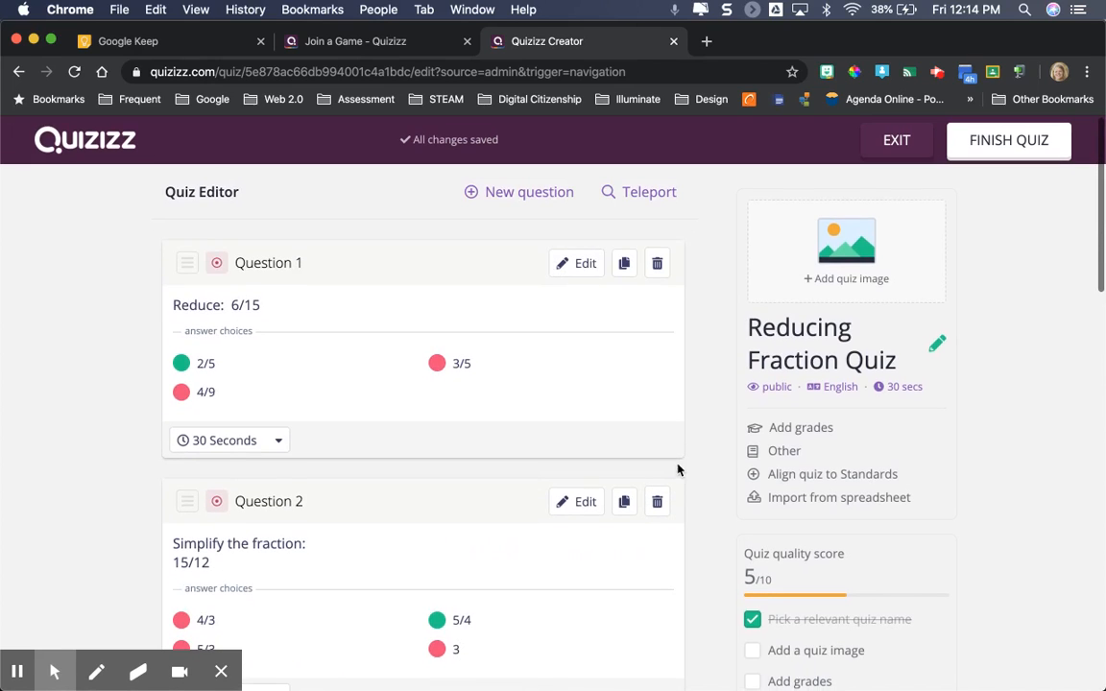
left_click(1003, 144)
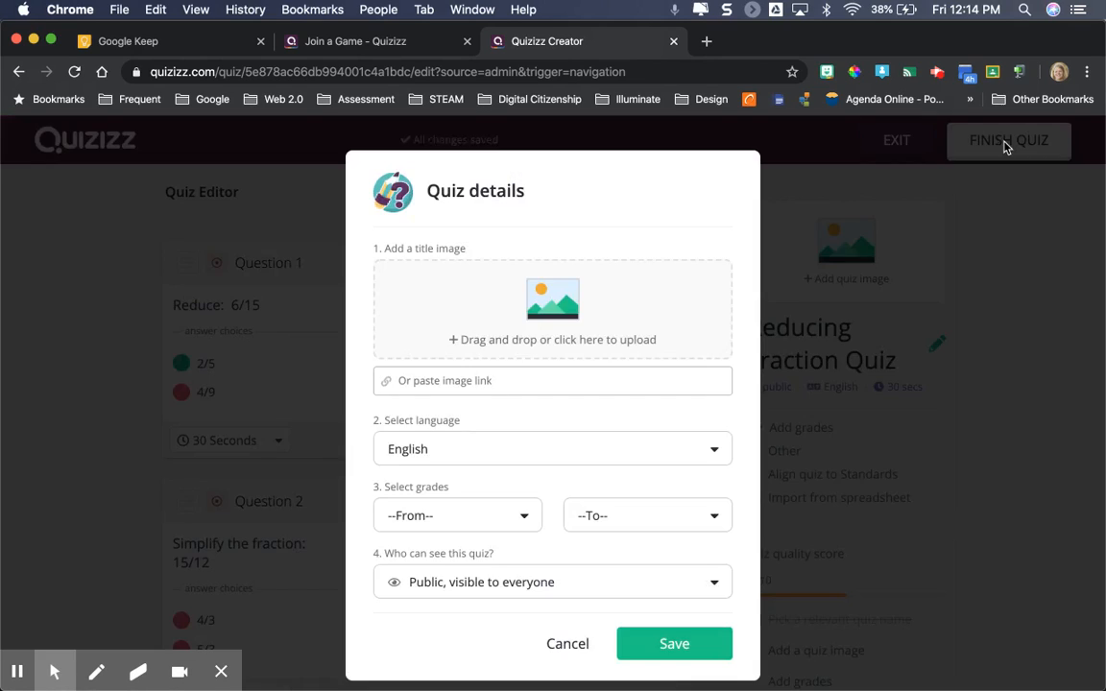
left_click(570, 313)
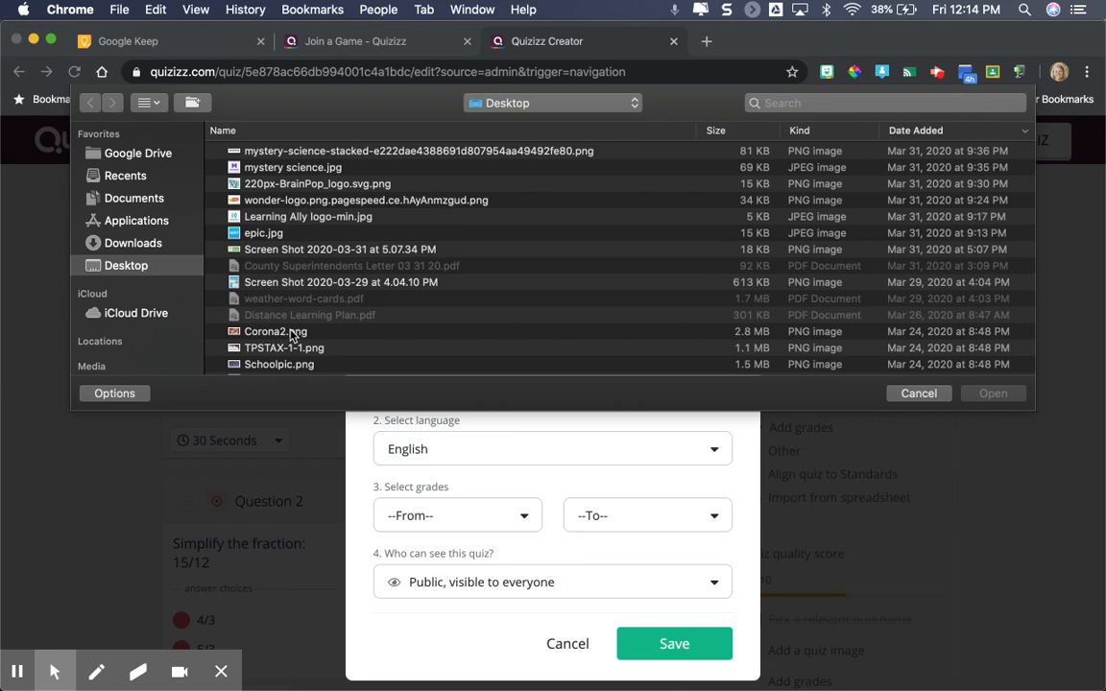
left_click(295, 366)
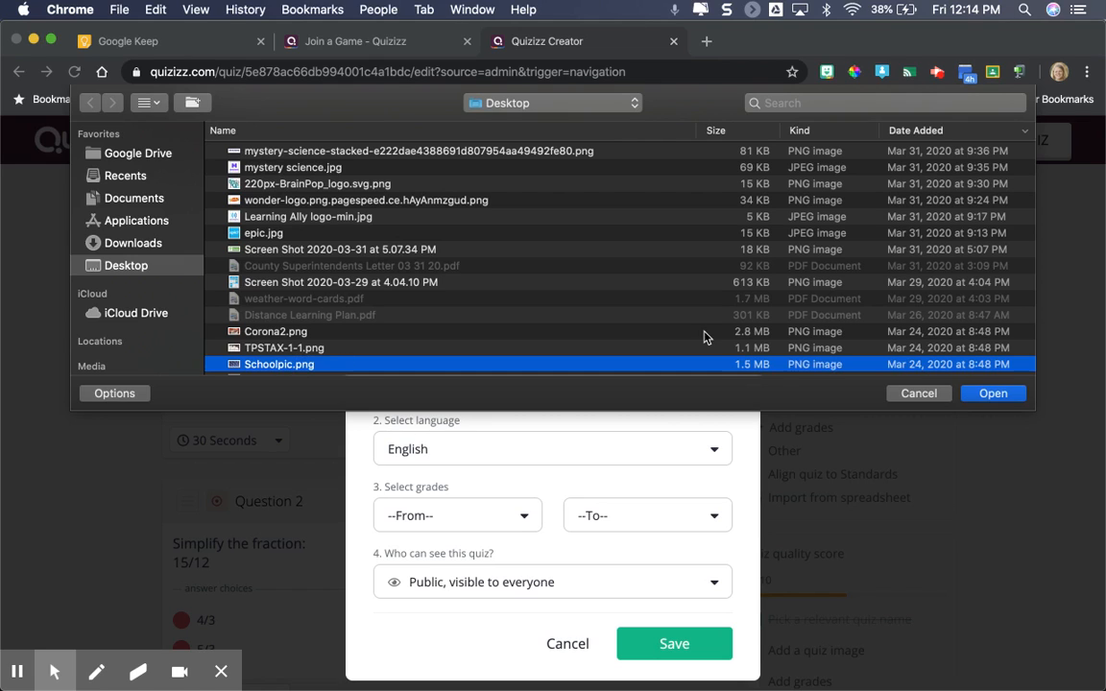
left_click(994, 395)
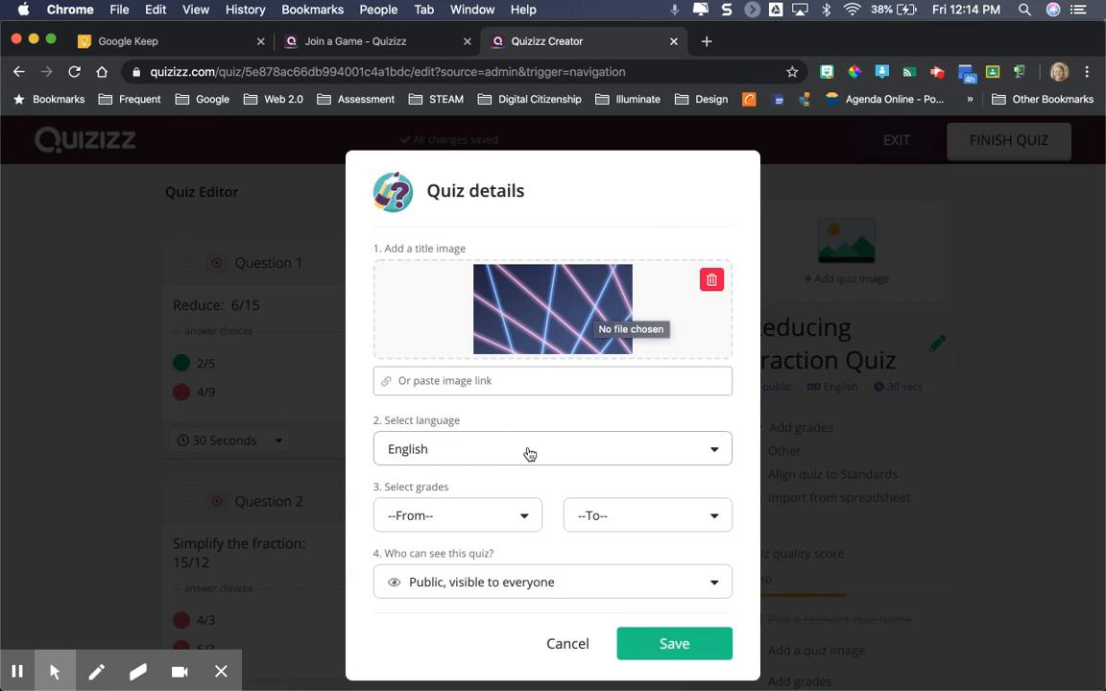
Set the quiz's grade range from 3rd to 5th
scroll(526, 454, "down", 1)
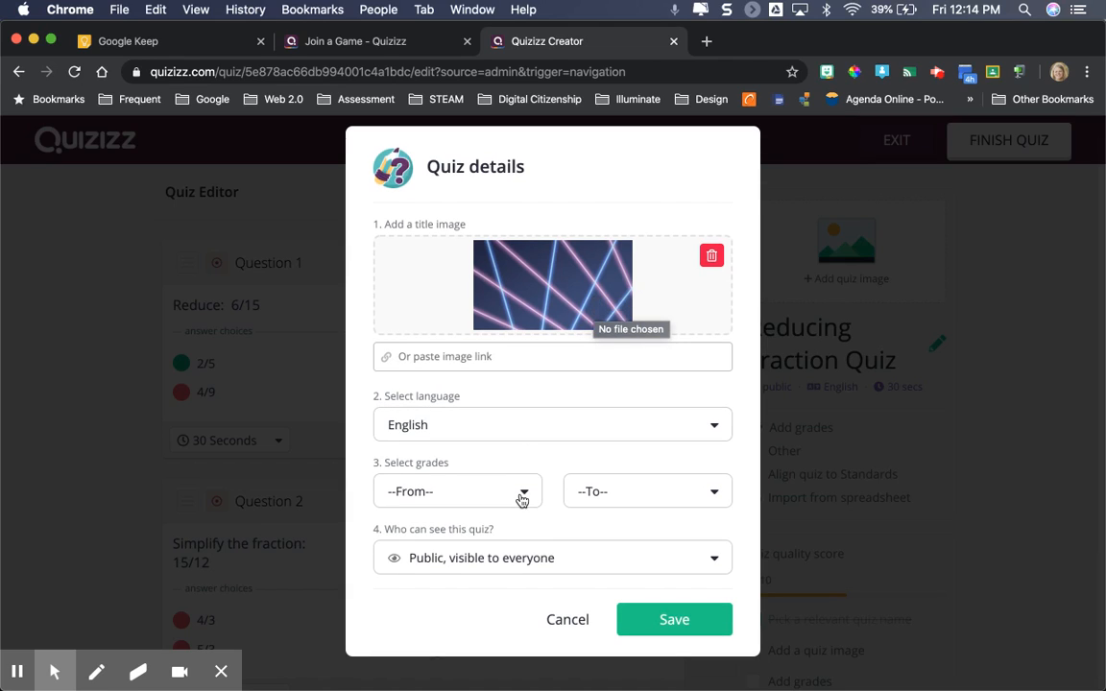
left_click(519, 493)
left_click(457, 599)
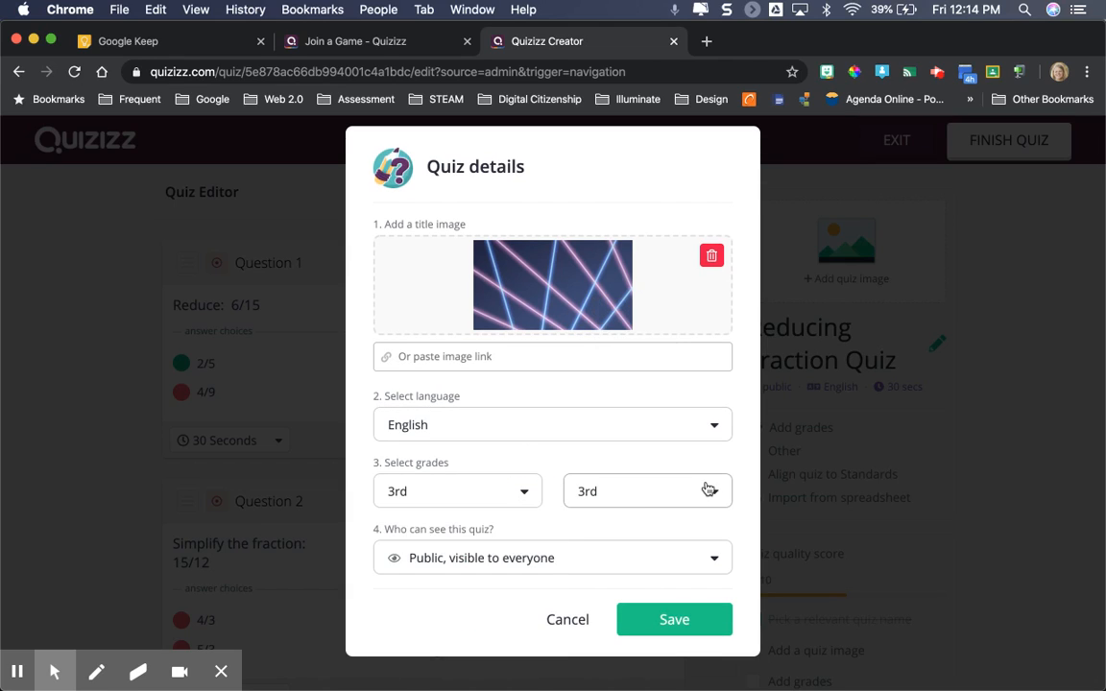
left_click(709, 490)
left_click(636, 647)
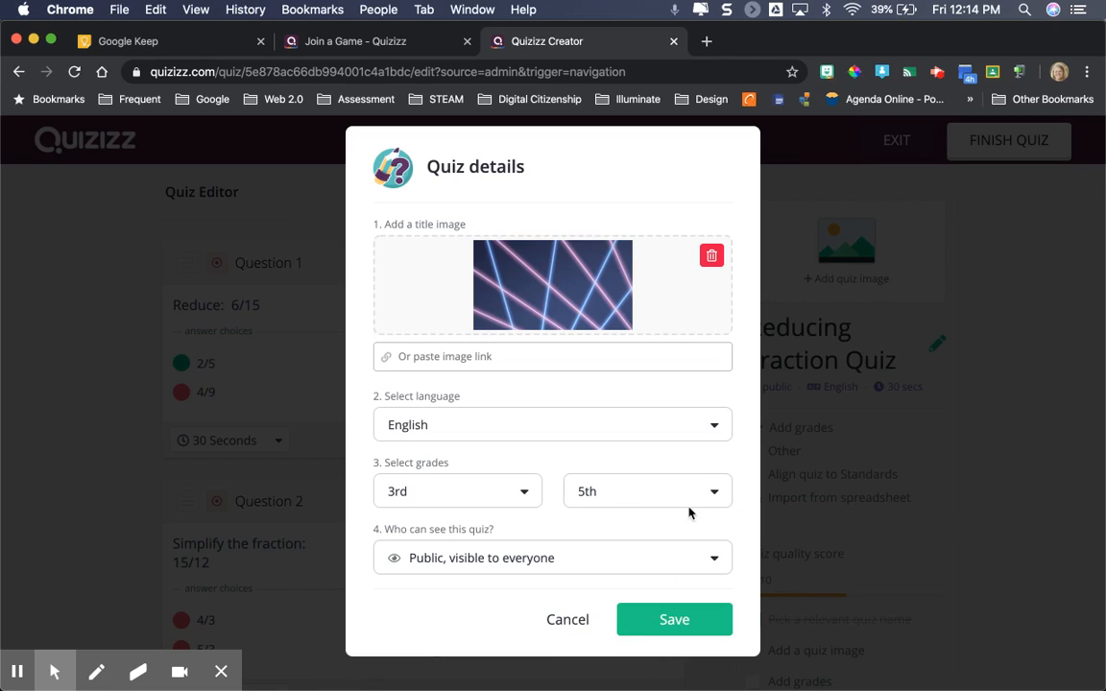
Make the quiz private, visible only to its owner, and save the quiz details
scroll(735, 447, "down", 2)
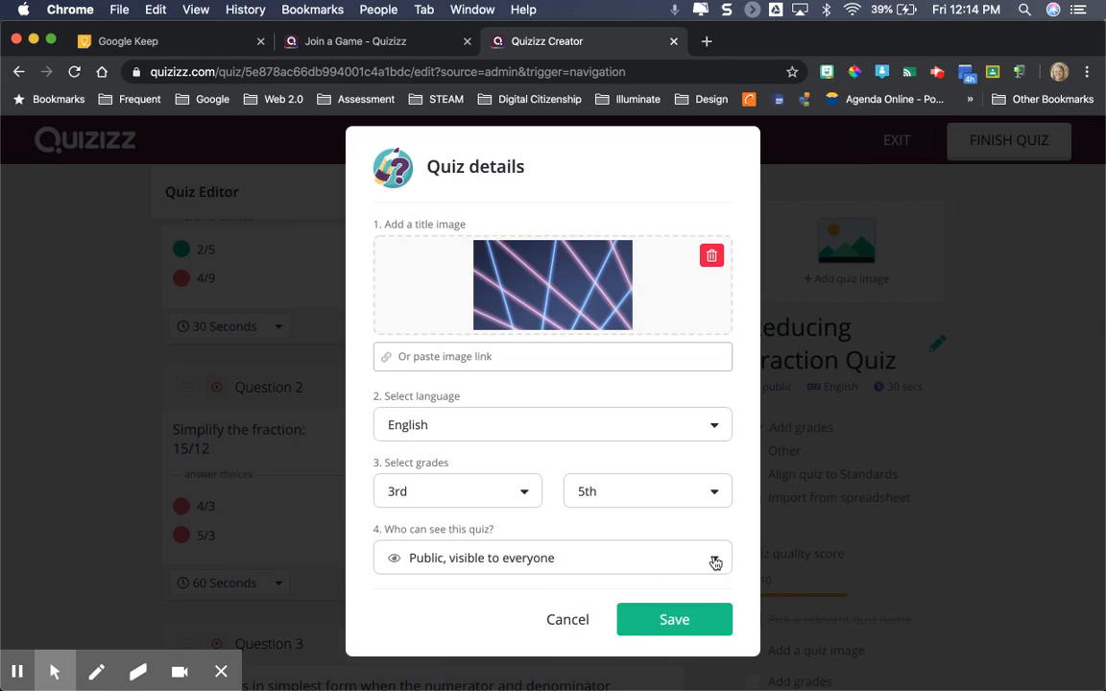
left_click(714, 559)
left_click(637, 621)
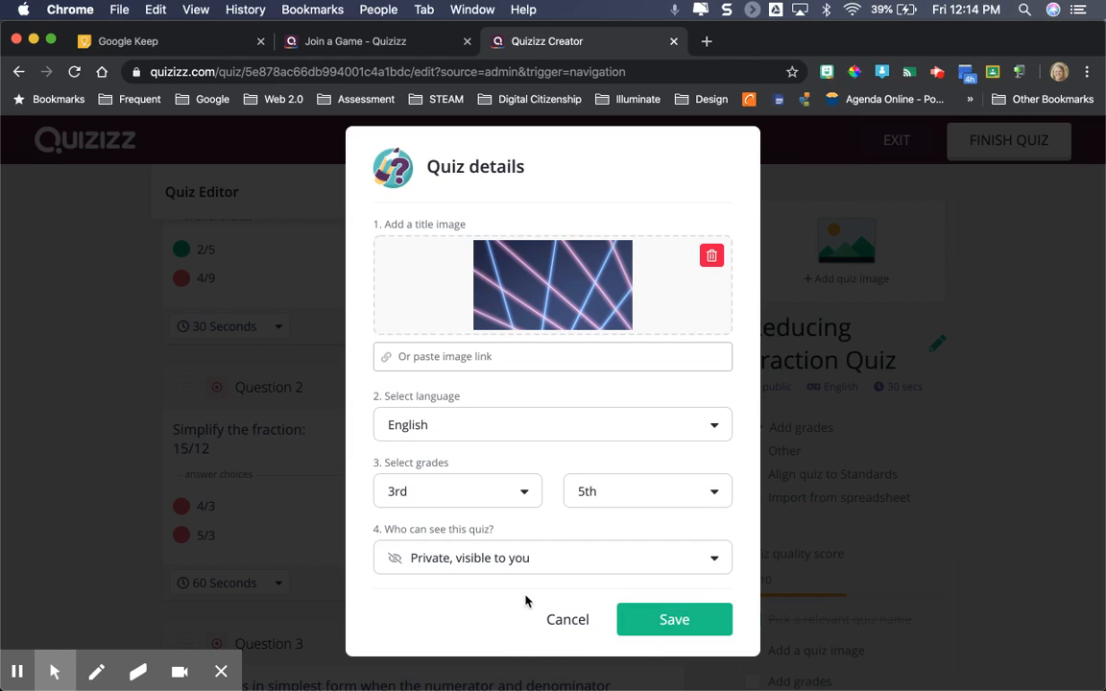
left_click(711, 623)
left_click(17, 673)
left_click(17, 673)
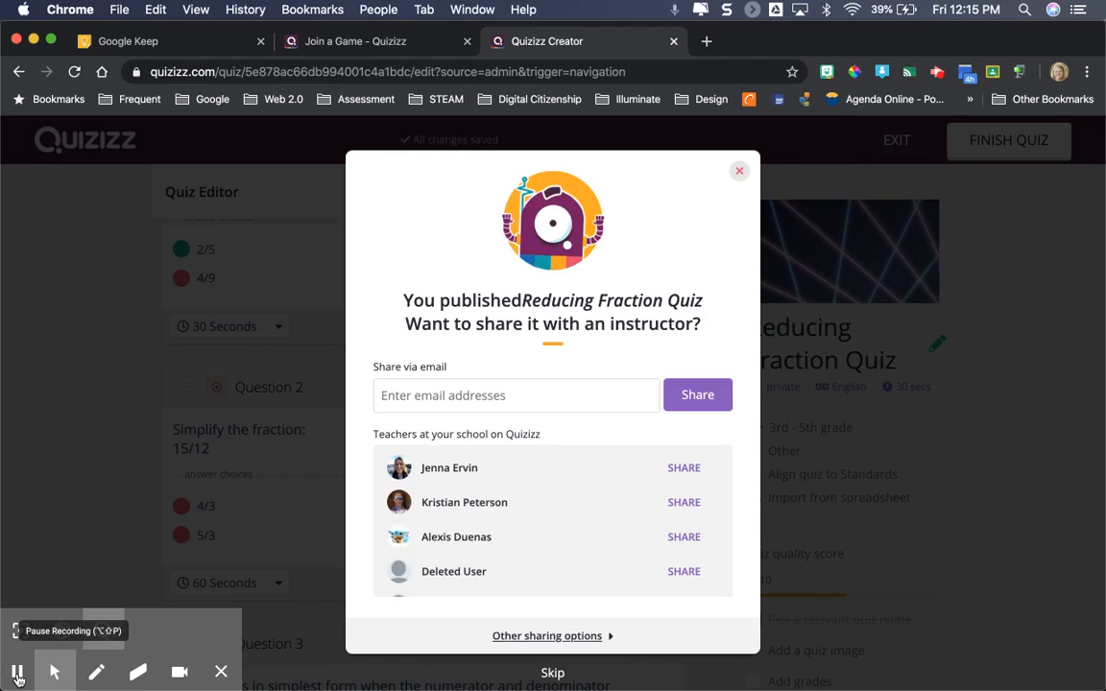
Expand the other sharing options for the published quiz, and skip sharing it
left_click(553, 638)
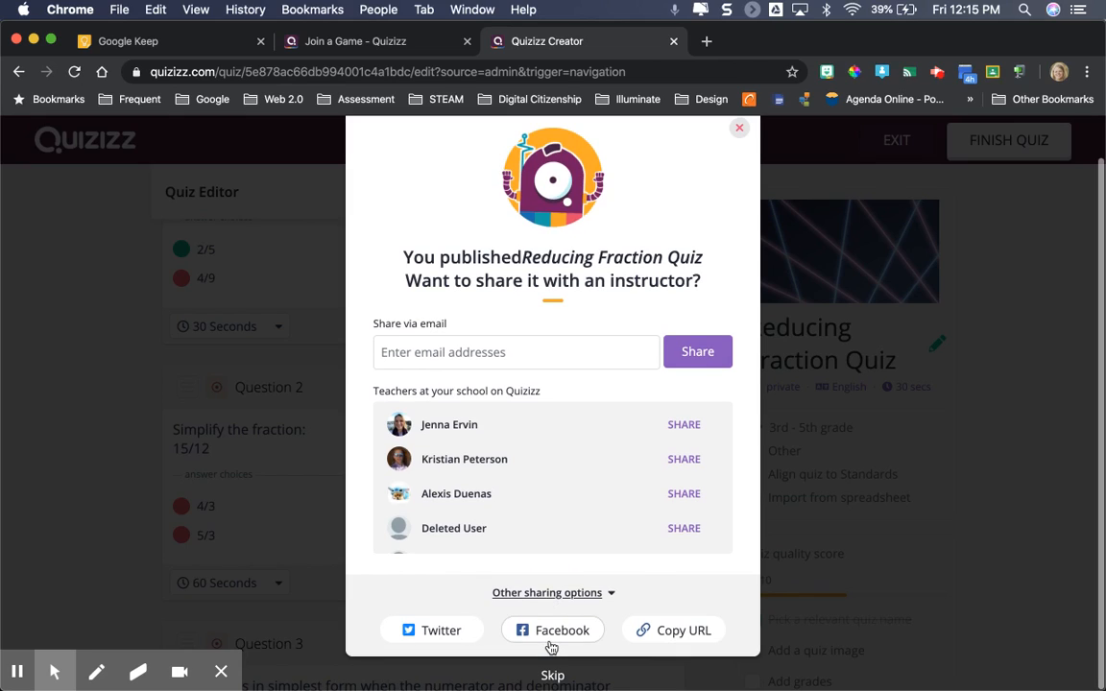
left_click(553, 677)
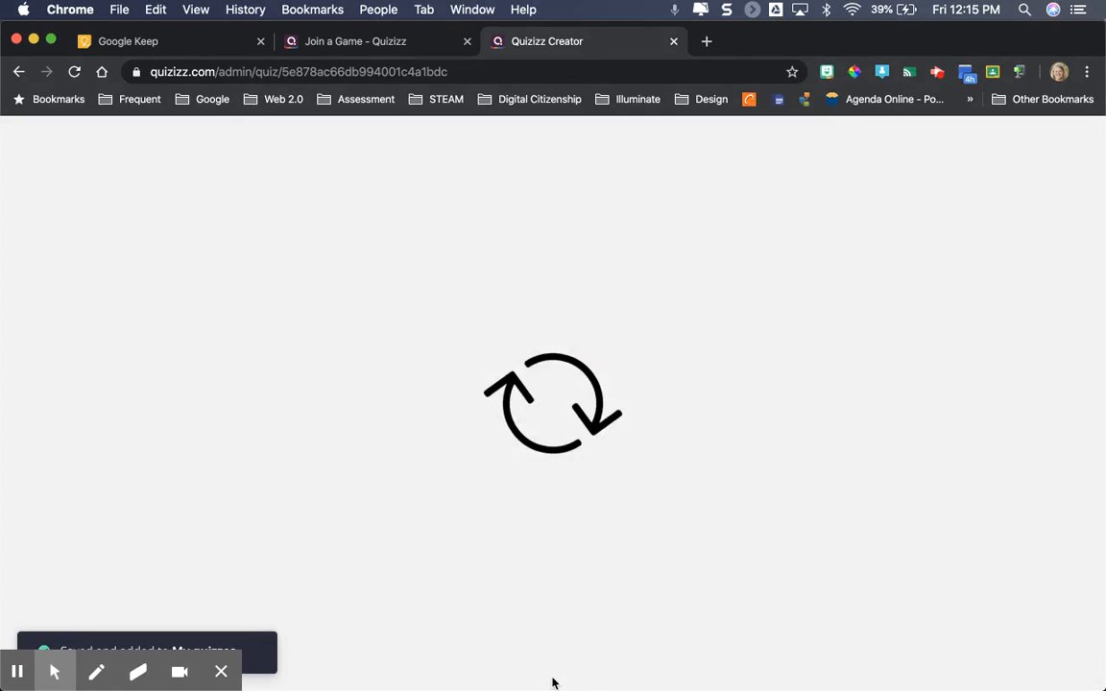